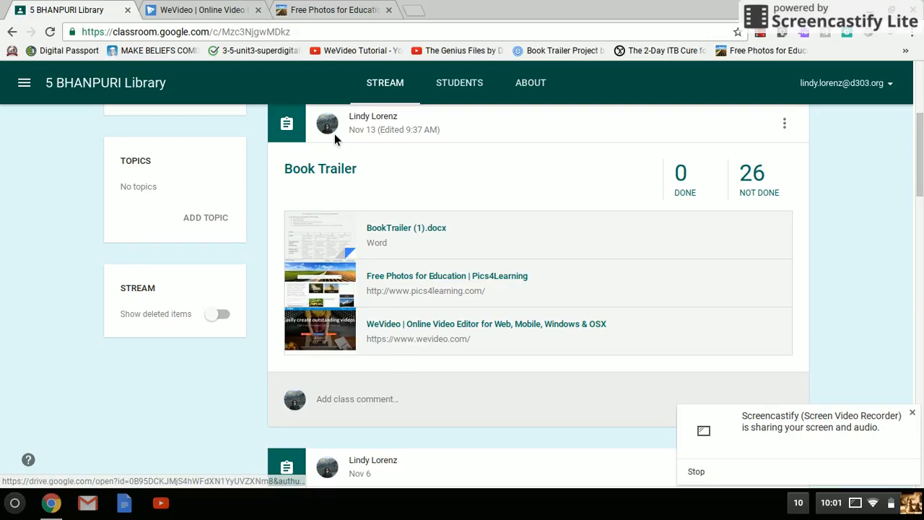
Switch to the WeVideo site, sign in with Google, and create a new video edit
{"action": "left_click", "coordinate": [222, 12]}
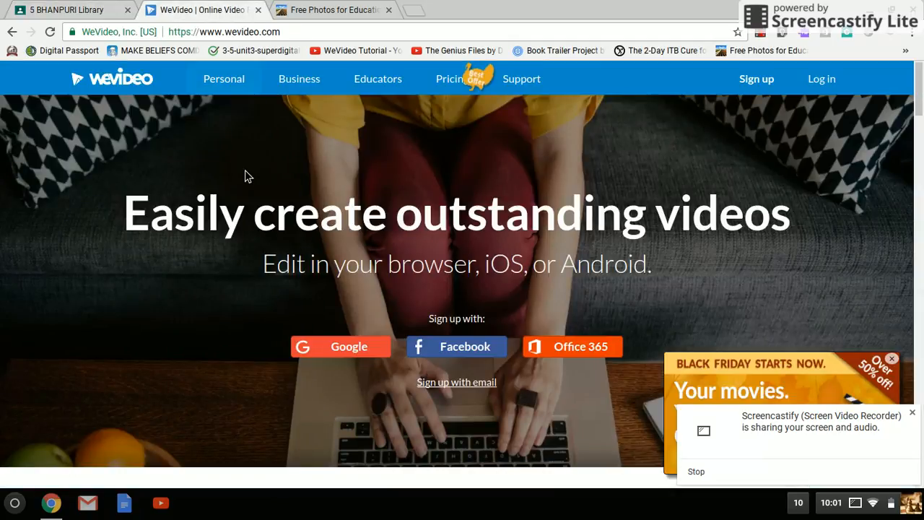
{"action": "left_click", "coordinate": [365, 354]}
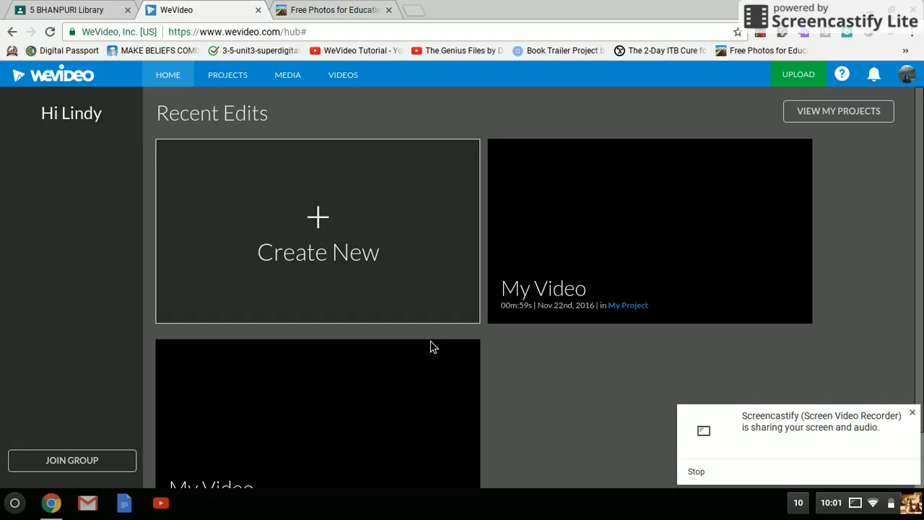
{"action": "mouse_move", "coordinate": [433, 348]}
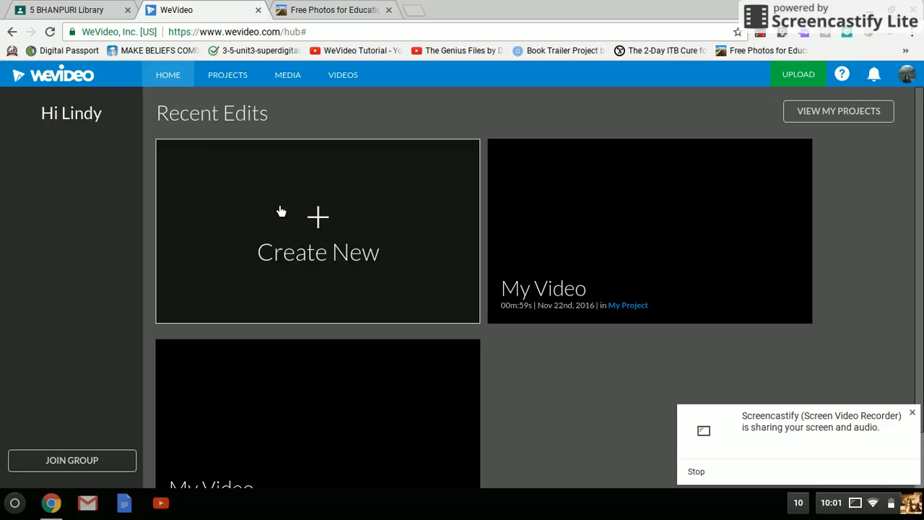
{"action": "left_click", "coordinate": [322, 219]}
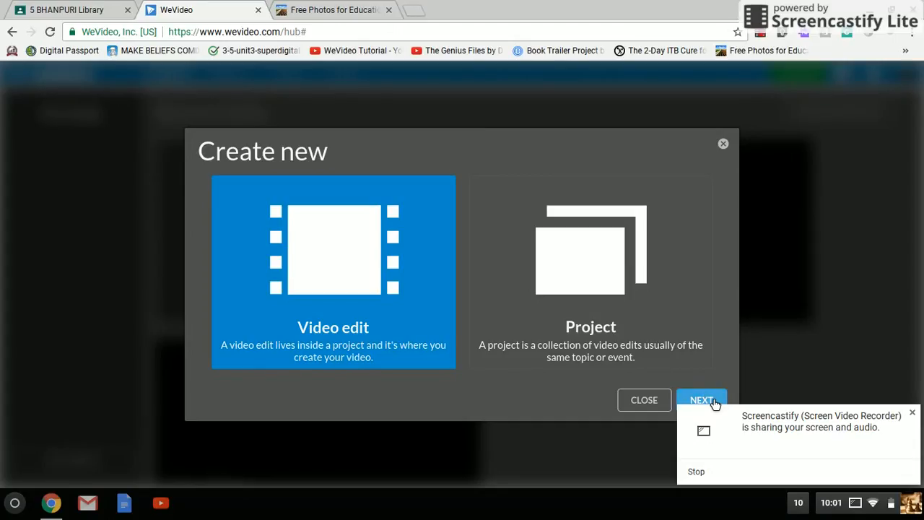
{"action": "left_click", "coordinate": [713, 402]}
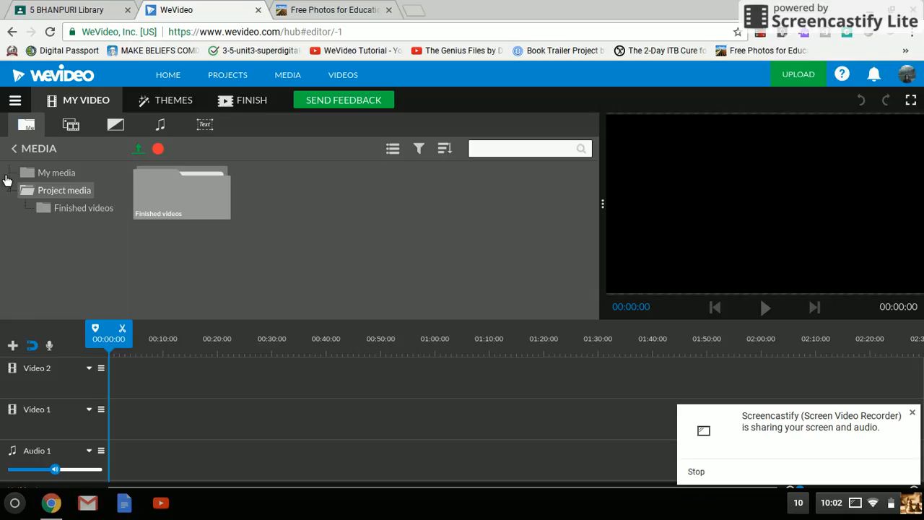
Review the editor's project commands and its storyboard and timeline mode options
{"action": "right_click", "coordinate": [21, 108]}
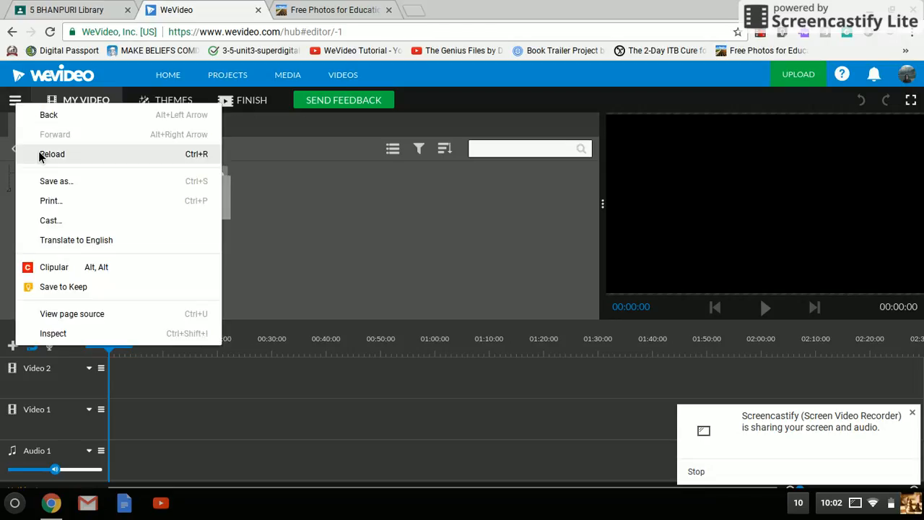
{"action": "left_click", "coordinate": [11, 106]}
{"action": "left_click", "coordinate": [14, 105]}
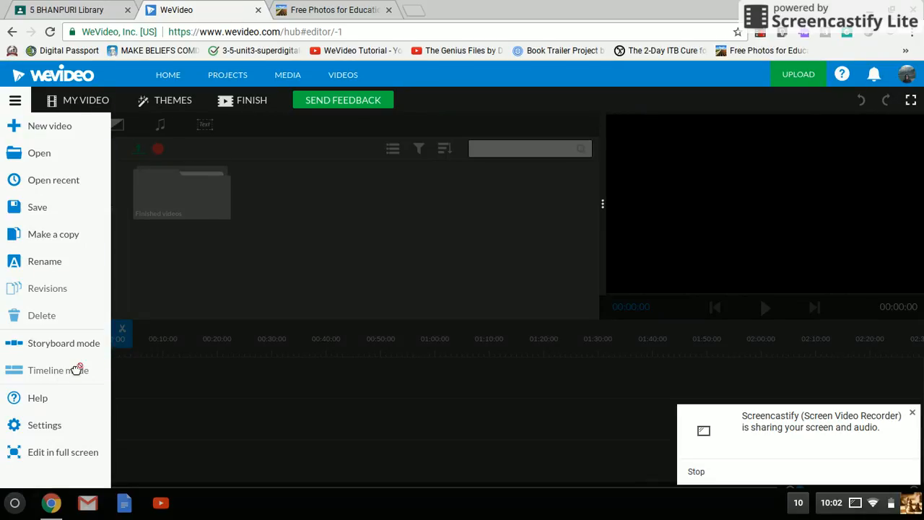
{"action": "left_click", "coordinate": [193, 269]}
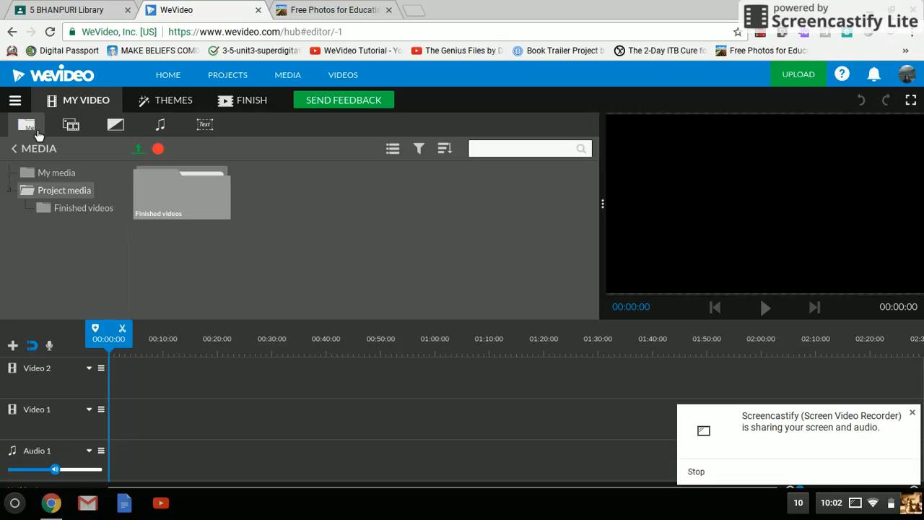
Browse the background graphics library, preview the Orange Glow background, and return to the project media
{"action": "left_click", "coordinate": [80, 128]}
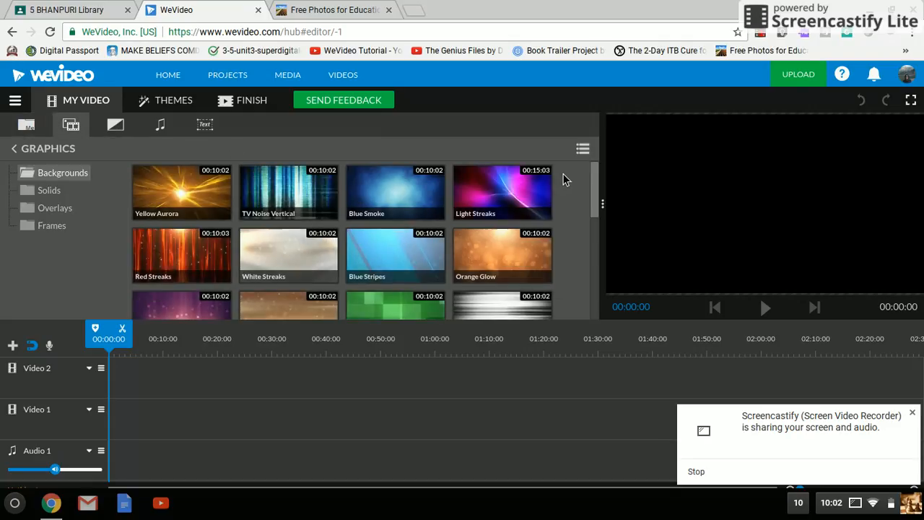
{"action": "right_click", "coordinate": [595, 179]}
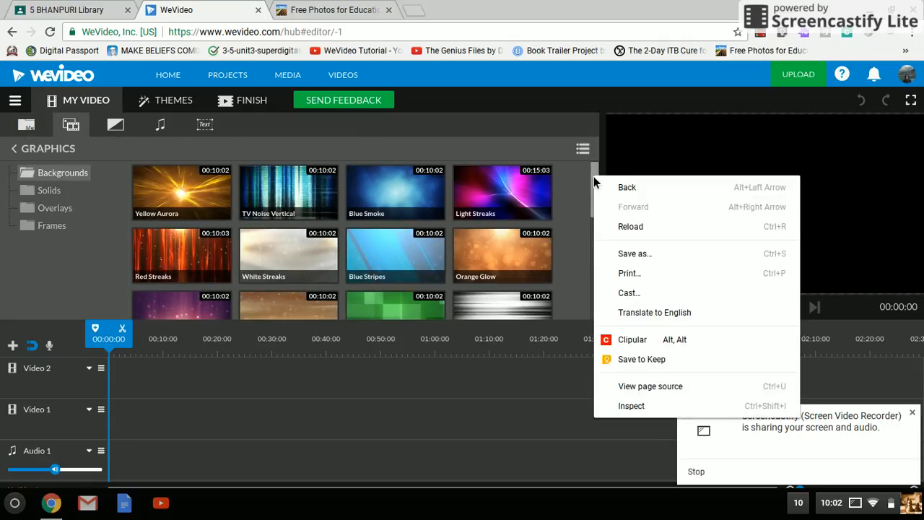
{"action": "left_click", "coordinate": [594, 177]}
{"action": "scroll", "coordinate": [593, 176], "scroll_direction": "down", "scroll_amount": 1}
{"action": "left_click", "coordinate": [498, 194]}
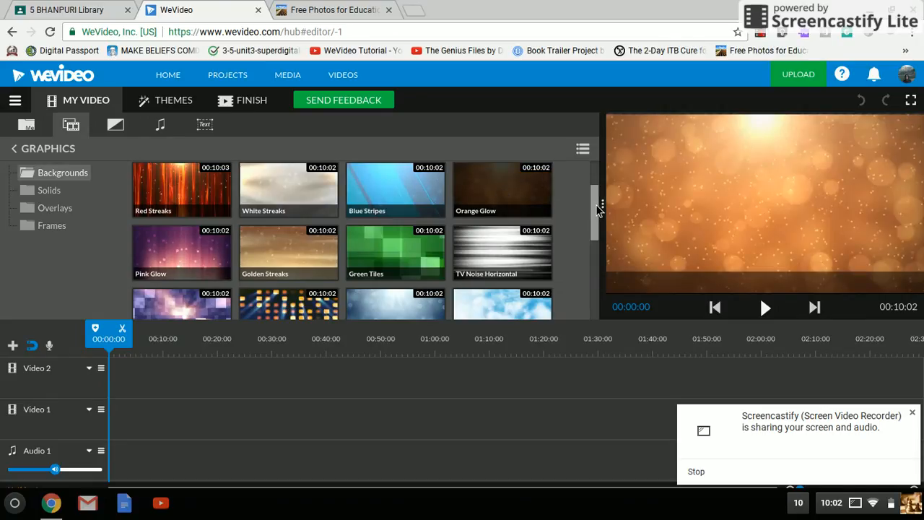
{"action": "scroll", "coordinate": [595, 200], "scroll_direction": "up", "scroll_amount": 1}
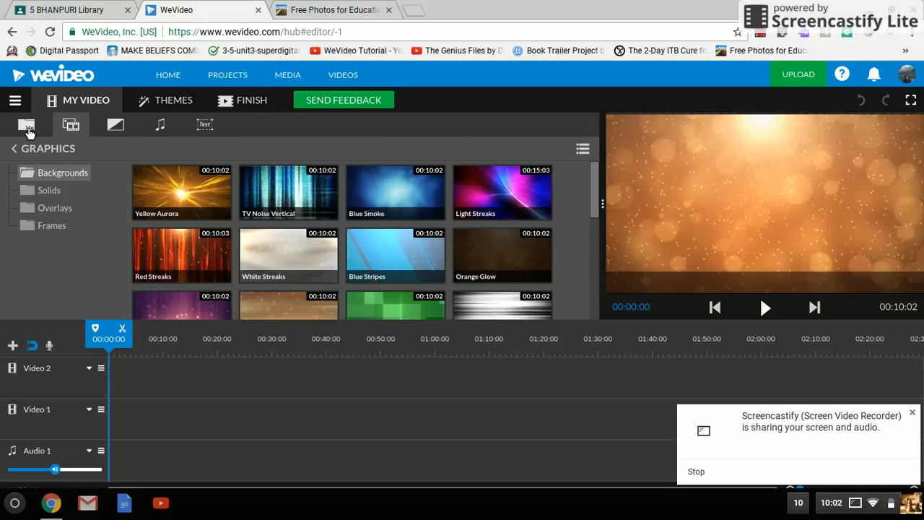
{"action": "left_click", "coordinate": [27, 127]}
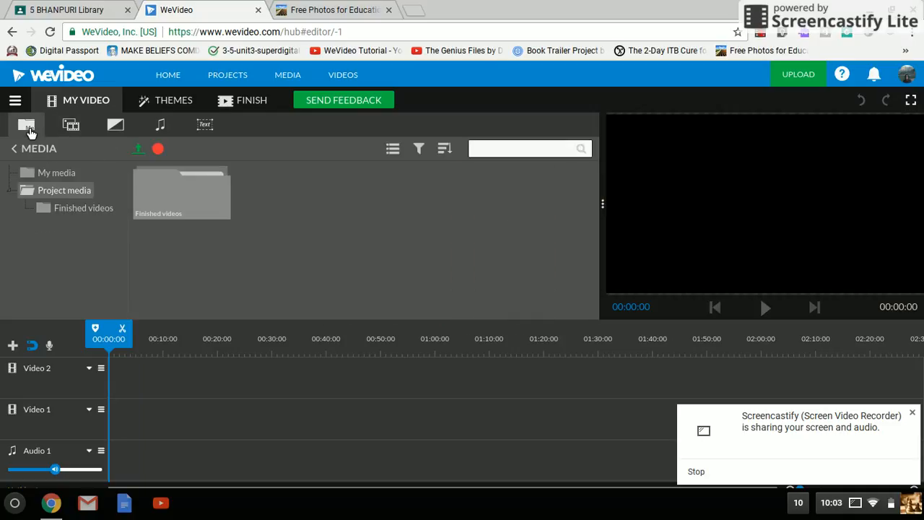
Browse the standard transitions and free music, and play a preview of the Inspiration - Mega Music track
{"action": "left_click", "coordinate": [116, 126]}
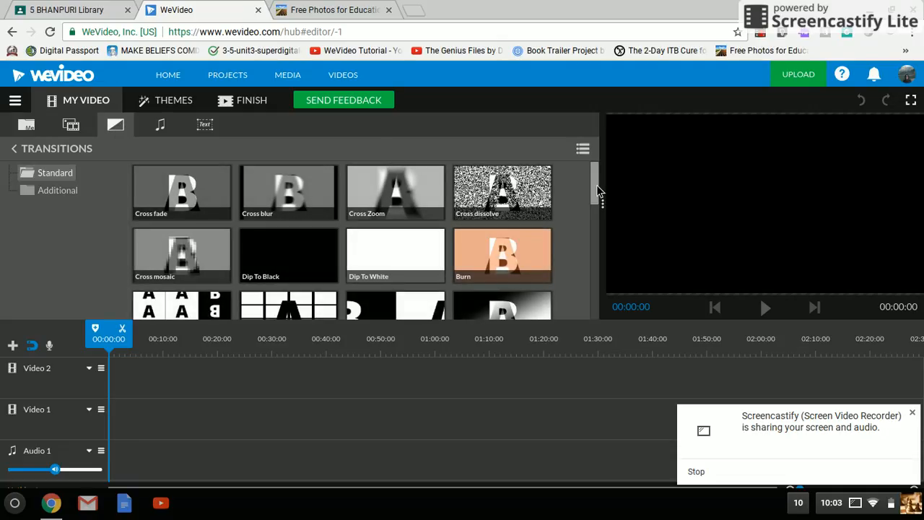
{"action": "left_click_drag", "start_coordinate": [597, 185], "coordinate": [165, 130]}
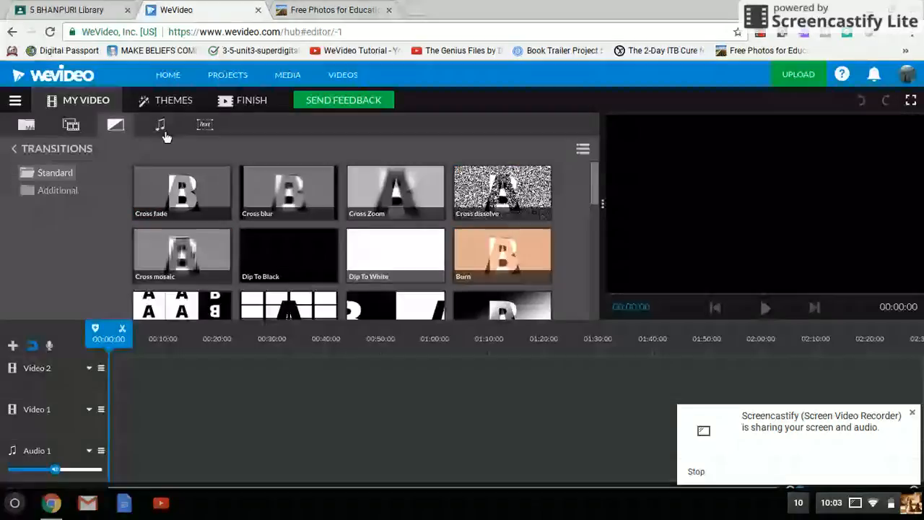
{"action": "left_click", "coordinate": [166, 136]}
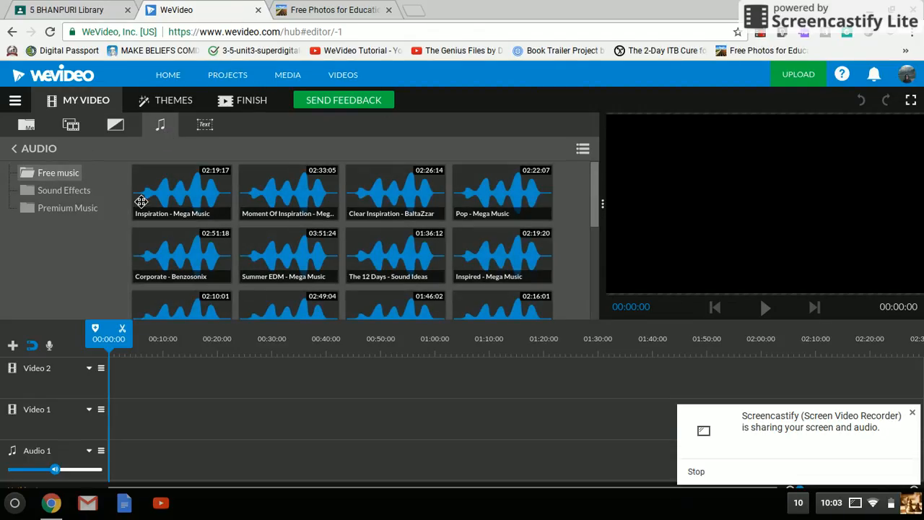
{"action": "left_click", "coordinate": [178, 203]}
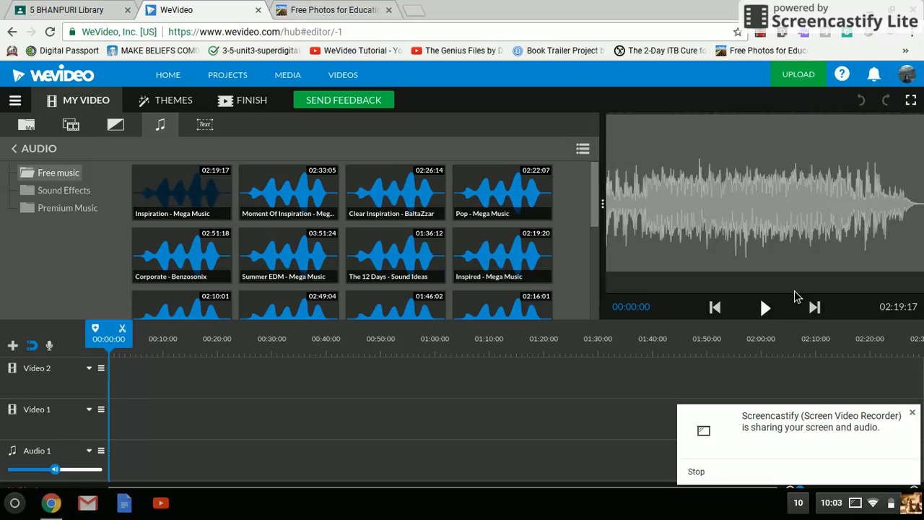
{"action": "left_click", "coordinate": [770, 308]}
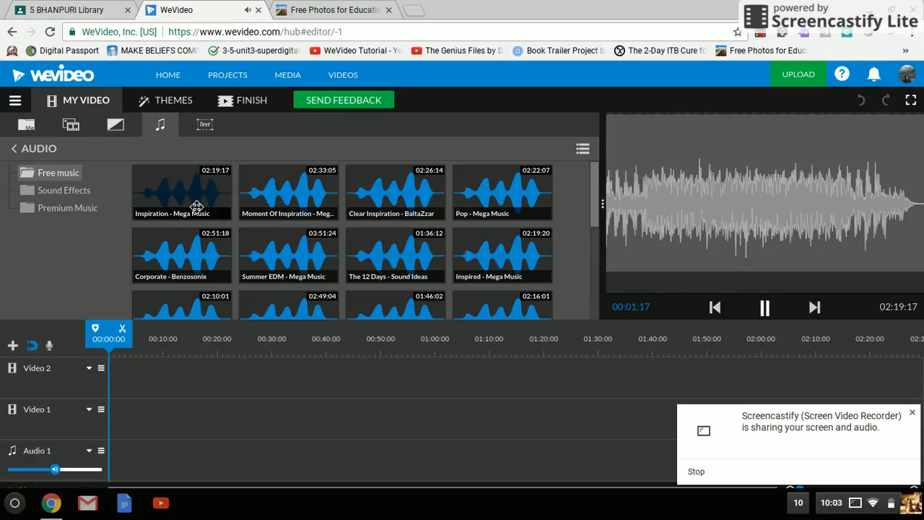
{"action": "left_click", "coordinate": [29, 126]}
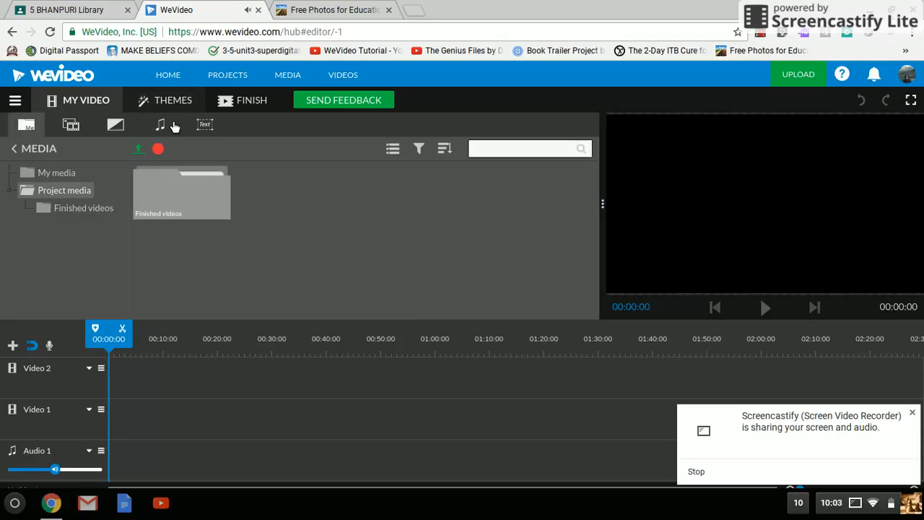
Add the basic Text graphic to the start of the Video 1 track
{"action": "left_click", "coordinate": [205, 125]}
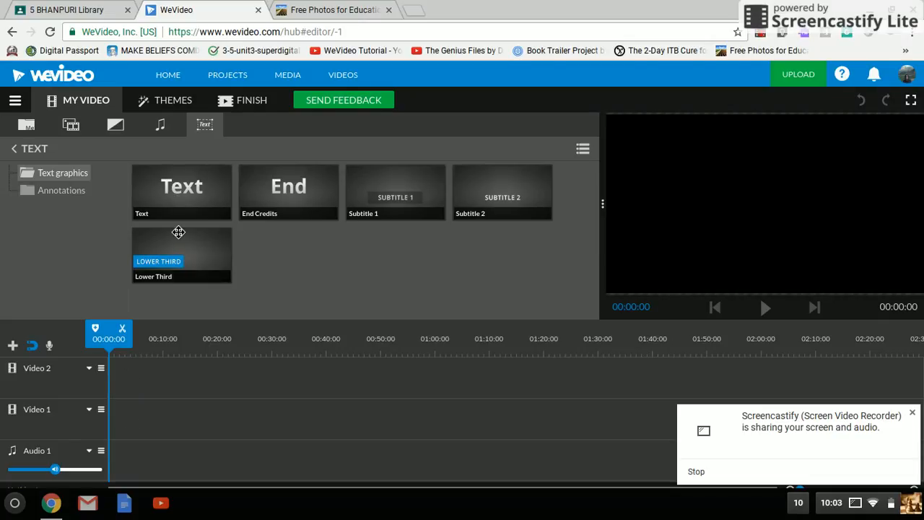
{"action": "left_click", "coordinate": [180, 196]}
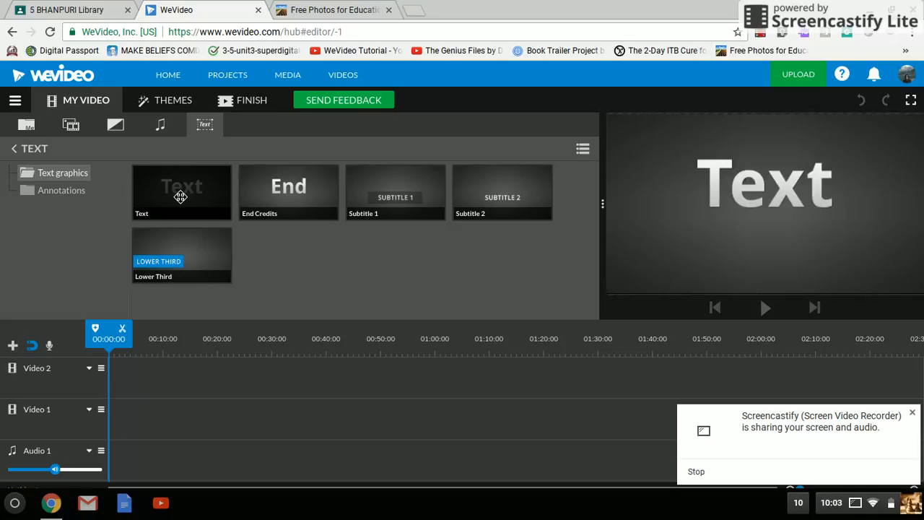
{"action": "left_click_drag", "start_coordinate": [180, 196], "coordinate": [122, 424]}
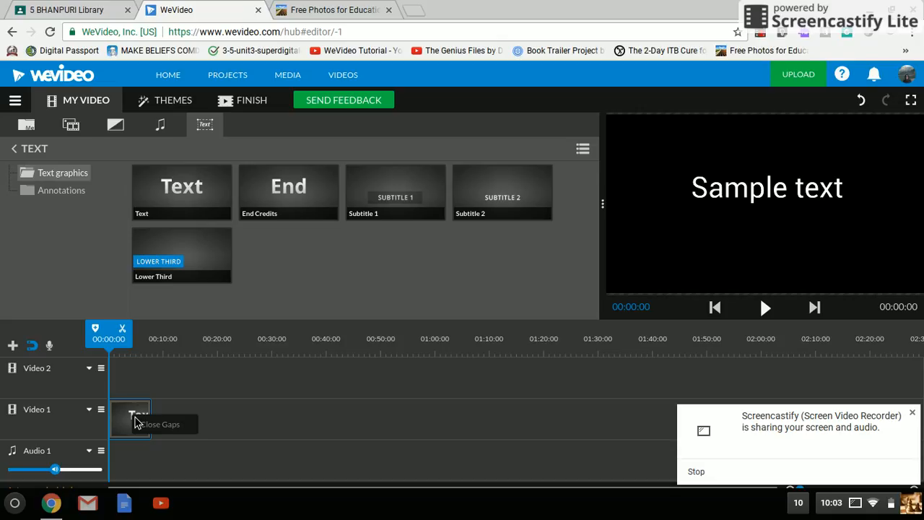
Replace the text clip's sample wording with "Masterminds" and, on a second line, "By Gordon Kormen"
{"action": "left_click", "coordinate": [132, 423]}
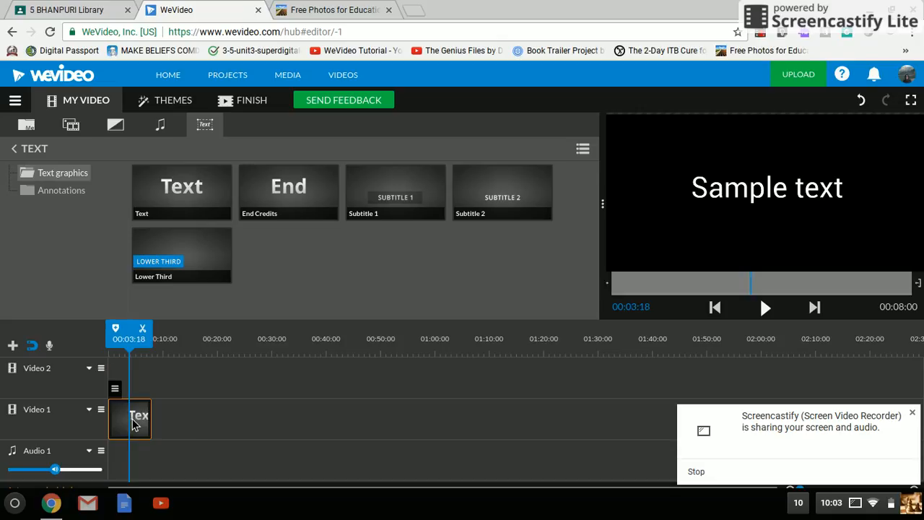
{"action": "double_click", "coordinate": [133, 425]}
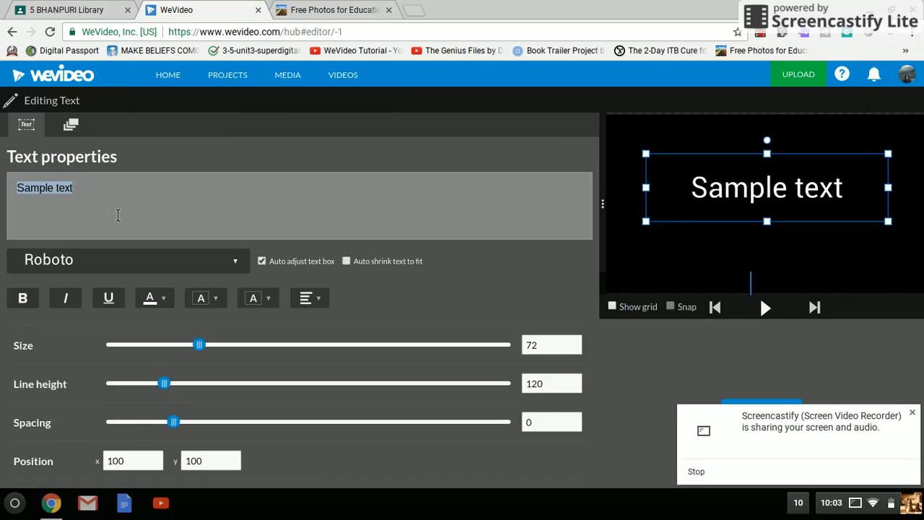
{"action": "key", "text": "BackSpace"}
{"action": "type", "text": "Master"}
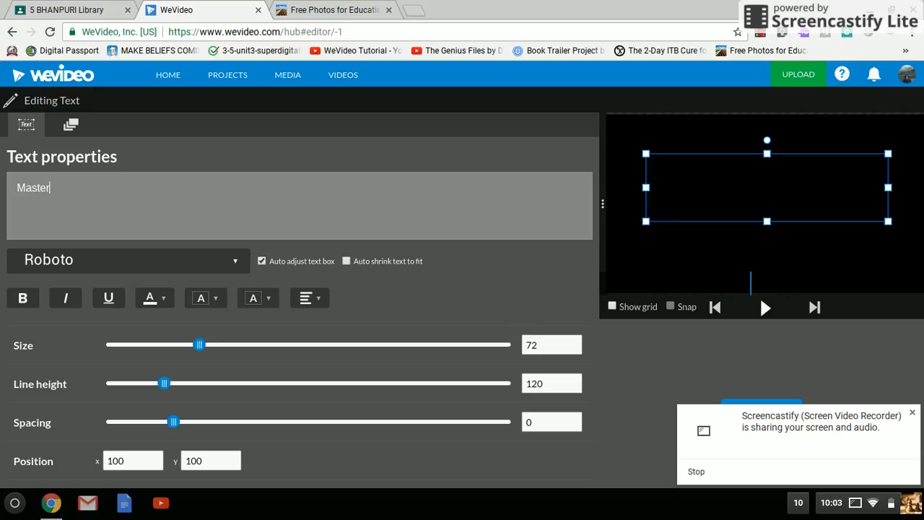
{"action": "type", "text": "minds"}
{"action": "key", "text": "Return"}
{"action": "type", "text": "By"}
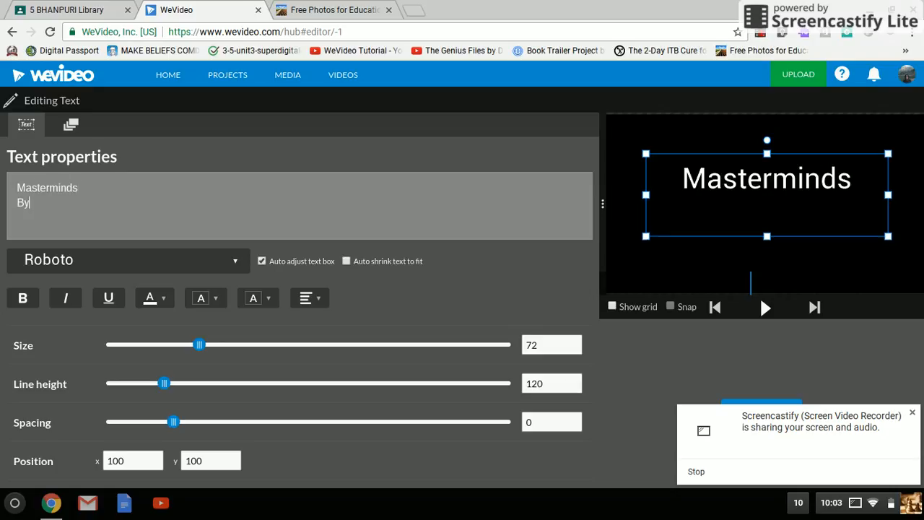
{"action": "type", "text": " Gordon "}
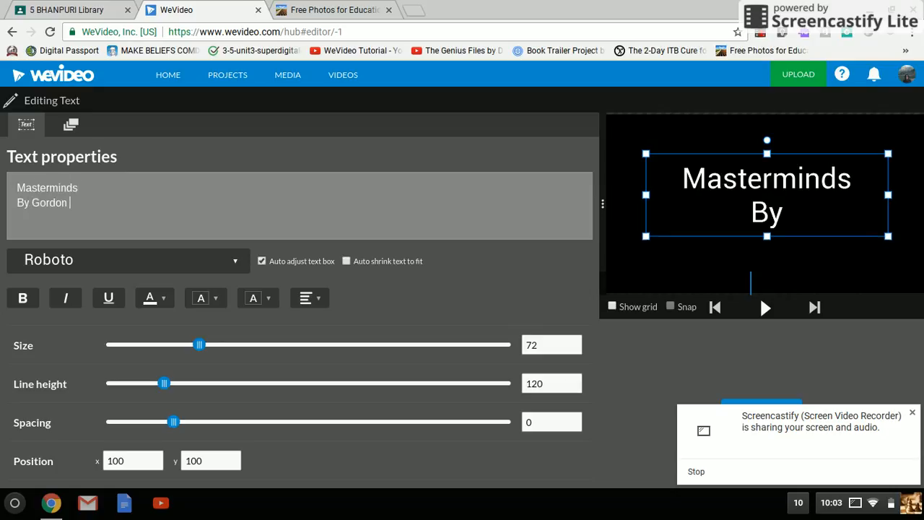
{"action": "type", "text": "Kormen"}
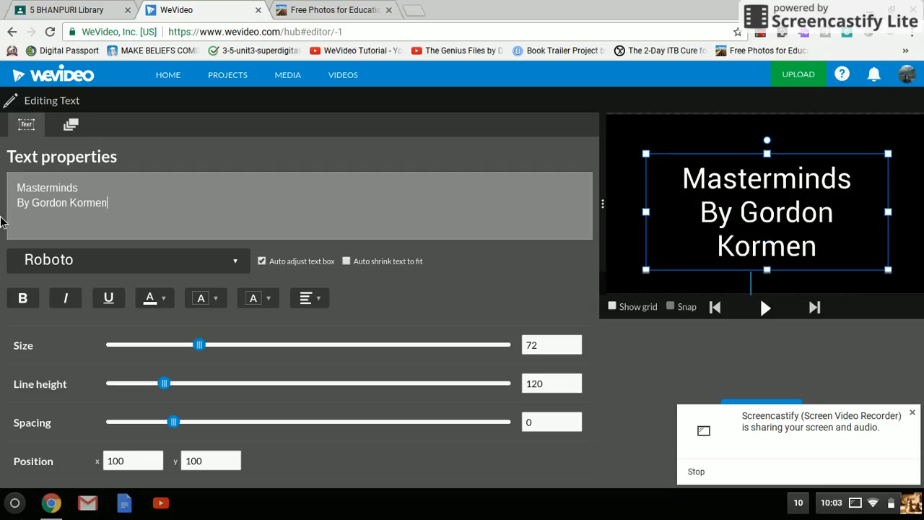
Format the whole title text in the 2Dumb font, blue rgb(0, 0, 255), at size 68
{"action": "left_click_drag", "start_coordinate": [123, 208], "coordinate": [14, 191]}
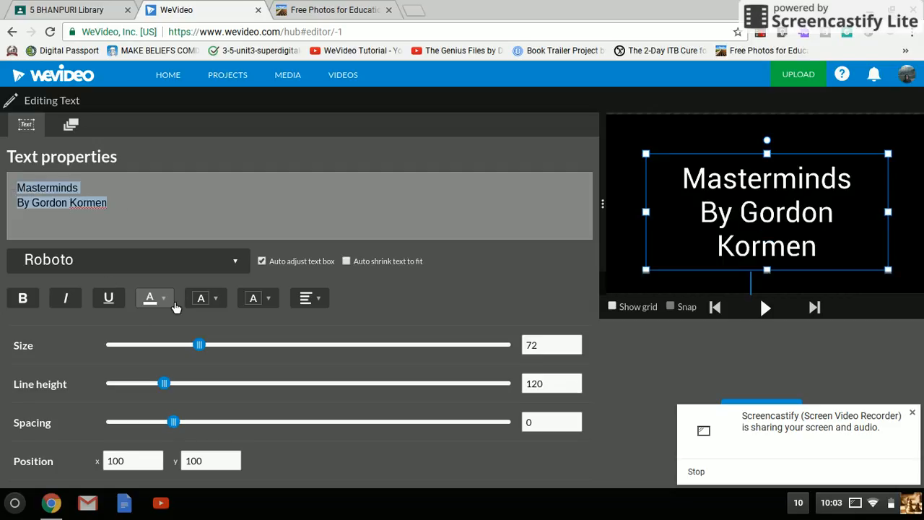
{"action": "left_click", "coordinate": [238, 261]}
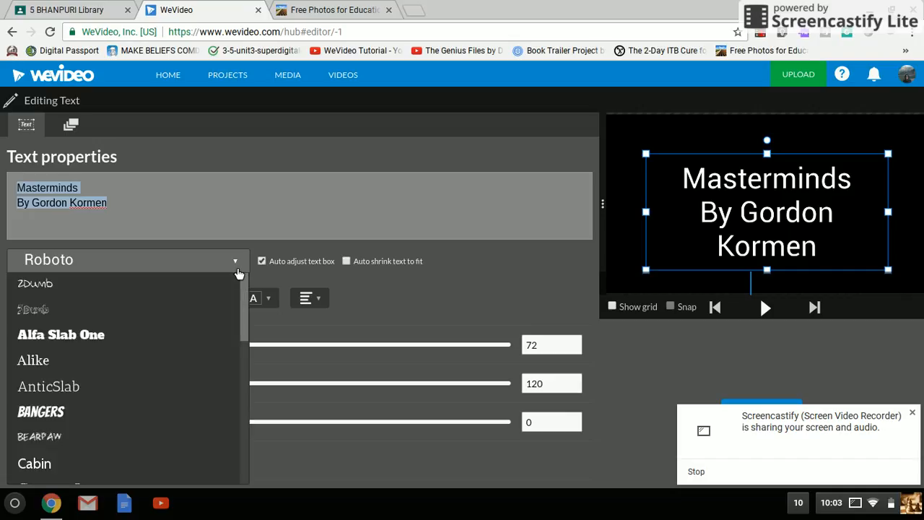
{"action": "left_click", "coordinate": [199, 288]}
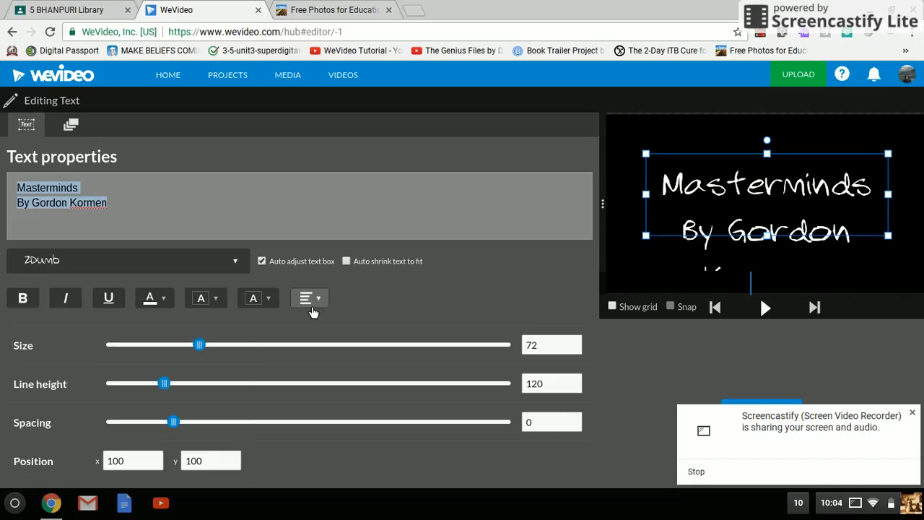
{"action": "left_click", "coordinate": [168, 301]}
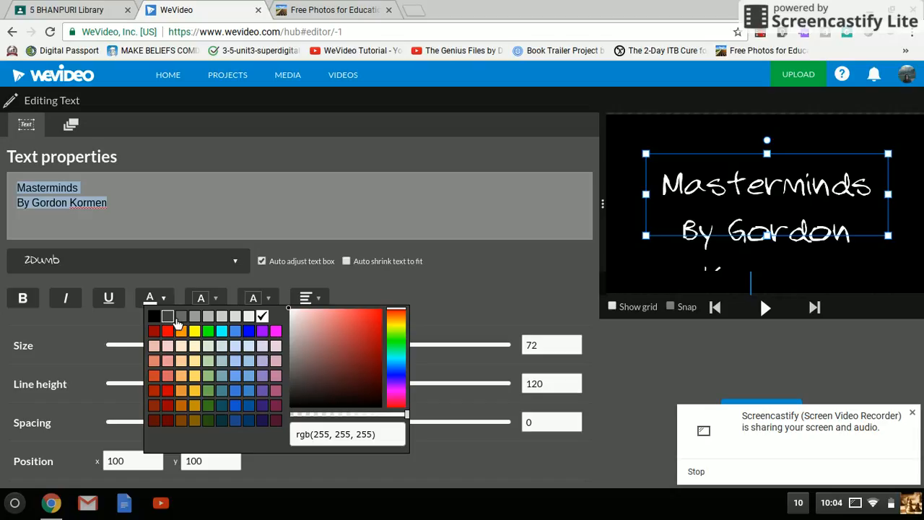
{"action": "left_click", "coordinate": [249, 332]}
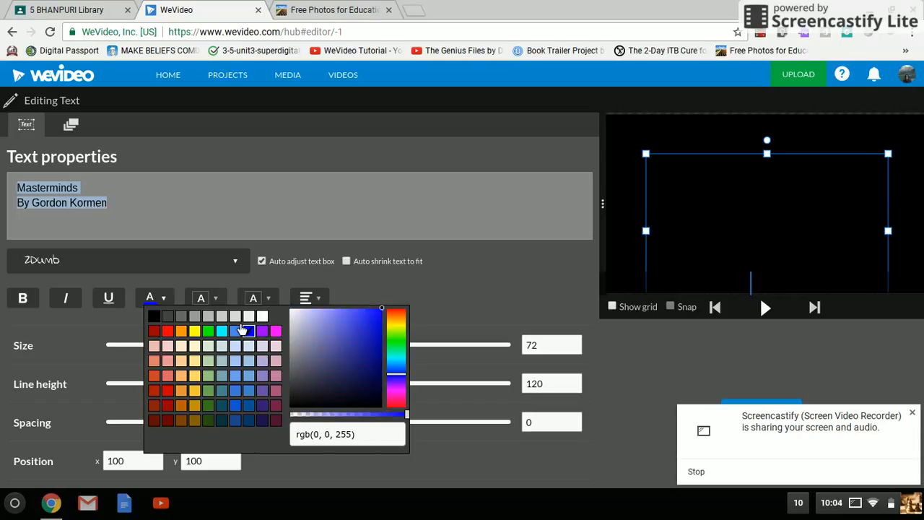
{"action": "left_click", "coordinate": [394, 292]}
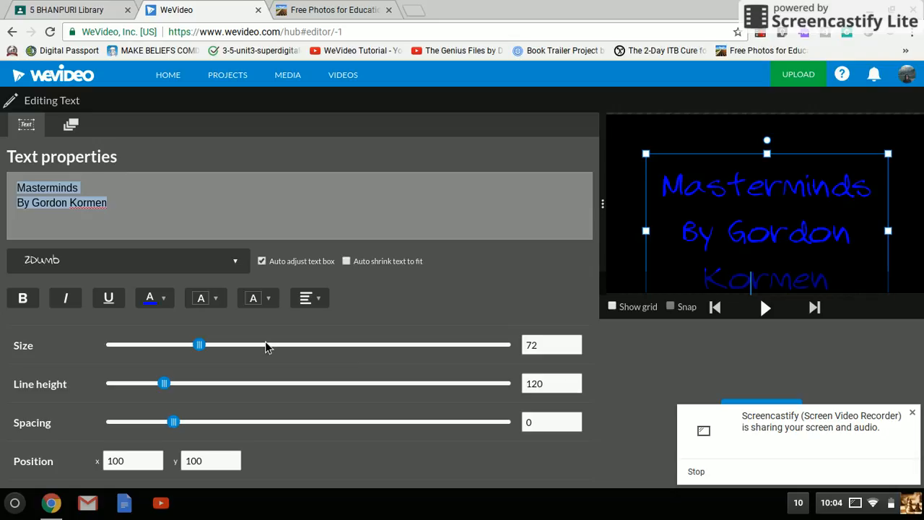
{"action": "mouse_move", "coordinate": [212, 349]}
{"action": "left_mouse_down"}
{"action": "mouse_move", "coordinate": [252, 351]}
{"action": "mouse_move", "coordinate": [195, 351]}
{"action": "mouse_move", "coordinate": [205, 349]}
{"action": "left_mouse_up"}
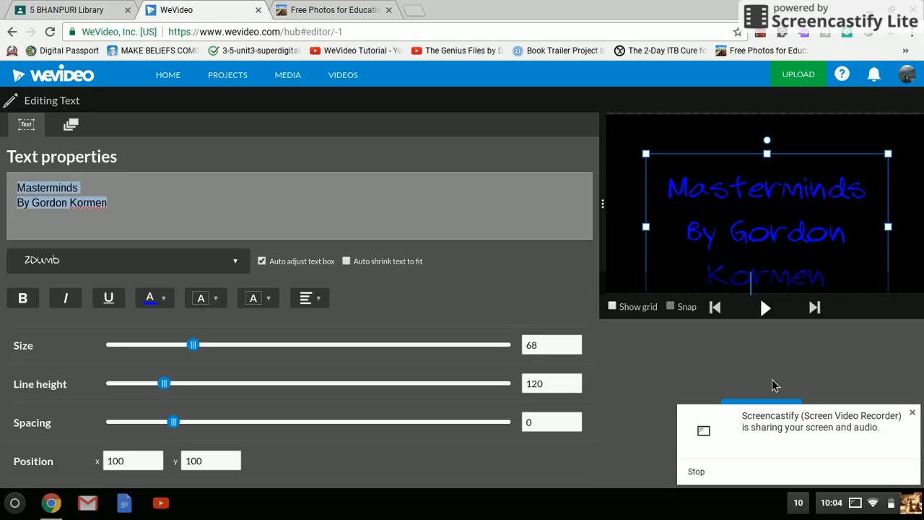
Save the title text edits and return the playhead to the start of the timeline
{"action": "left_click", "coordinate": [770, 404]}
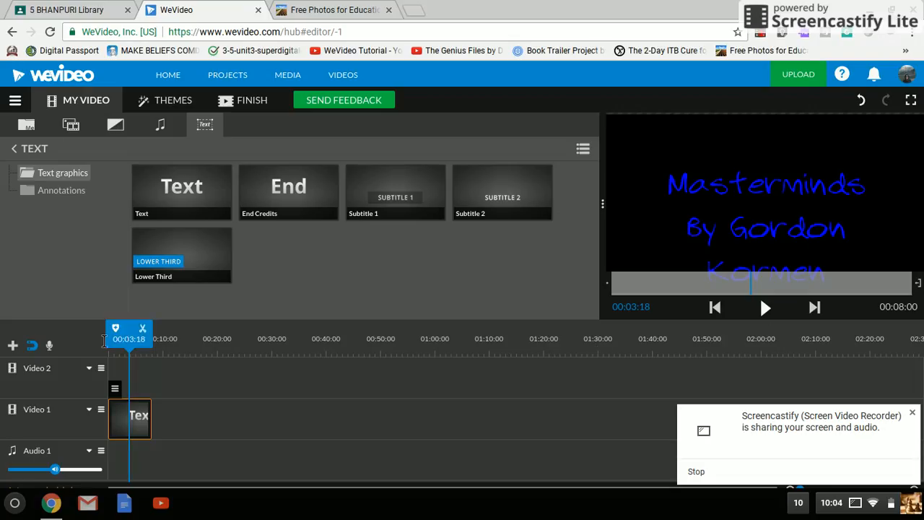
{"action": "mouse_move", "coordinate": [121, 338]}
{"action": "left_mouse_down"}
{"action": "mouse_move", "coordinate": [103, 339]}
{"action": "mouse_move", "coordinate": [119, 352]}
{"action": "left_mouse_up"}
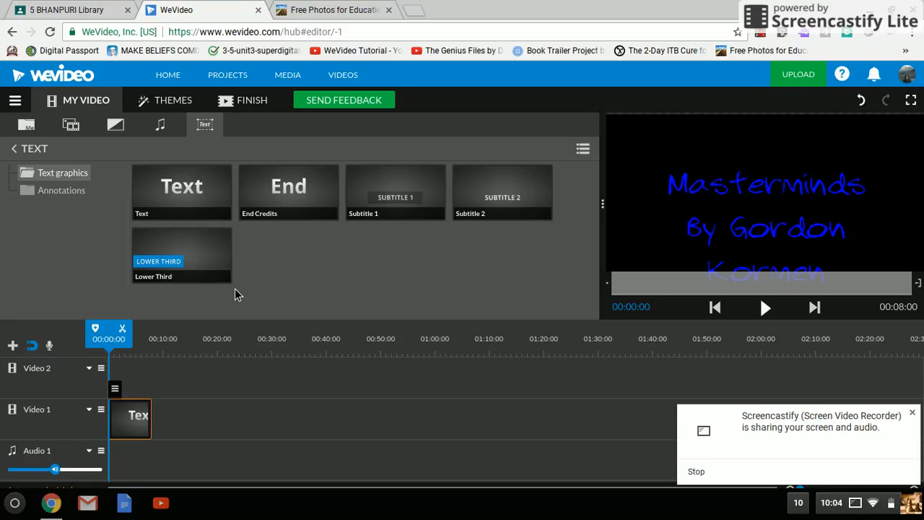
Switch to Pics4Learning, search for "dogs" and download the Christmas Dog image
{"action": "left_click", "coordinate": [325, 11]}
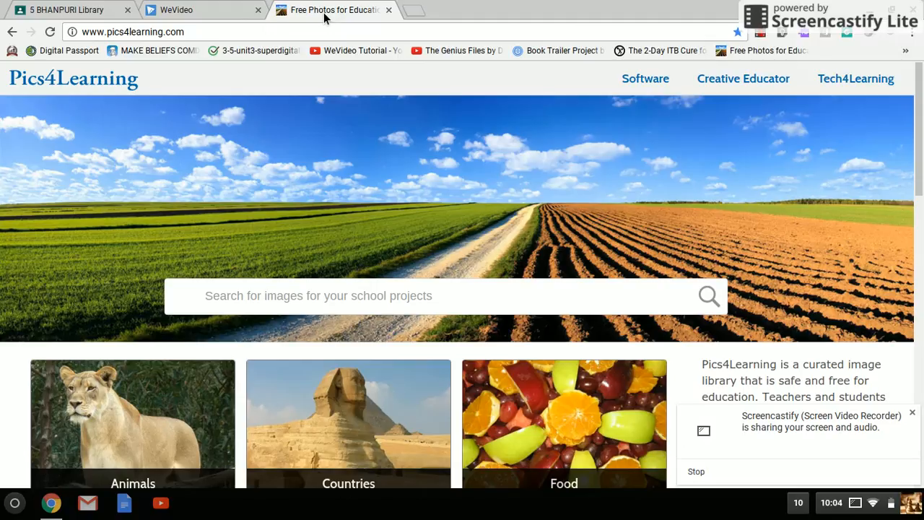
{"action": "left_click", "coordinate": [257, 302]}
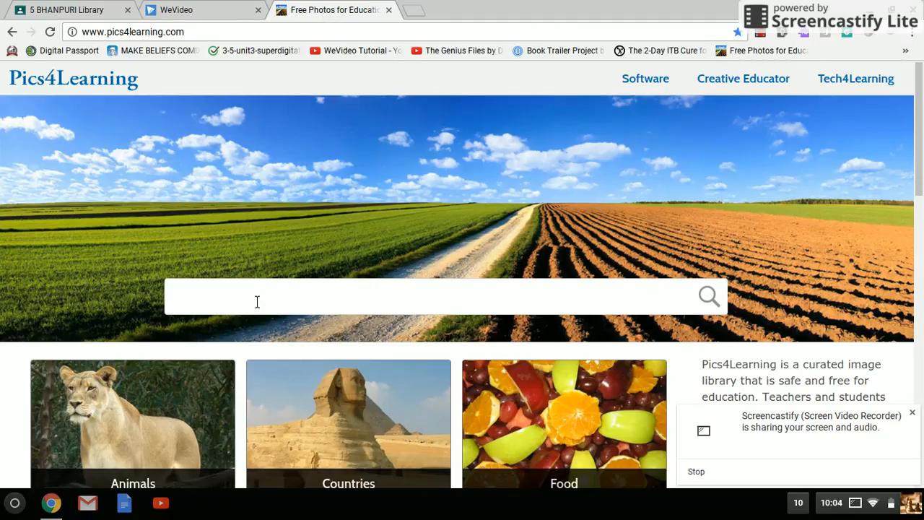
{"action": "type", "text": "dogs"}
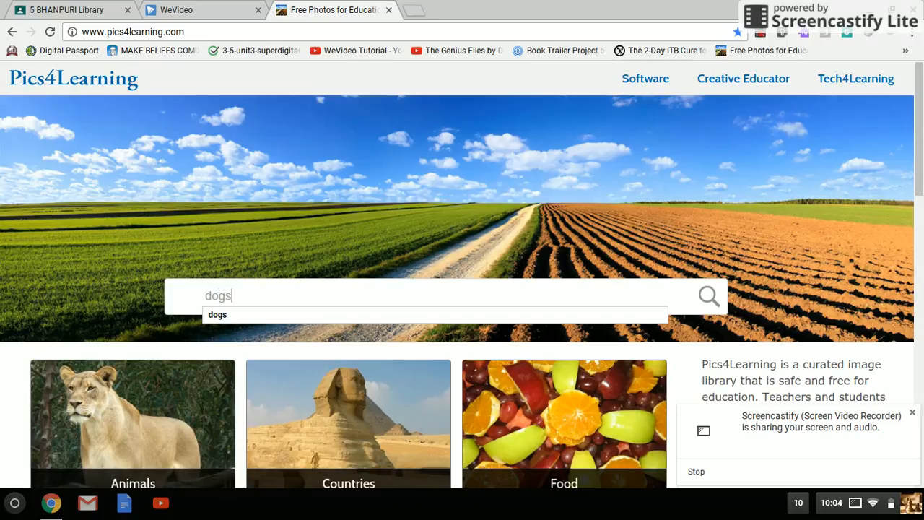
{"action": "left_click", "coordinate": [710, 296]}
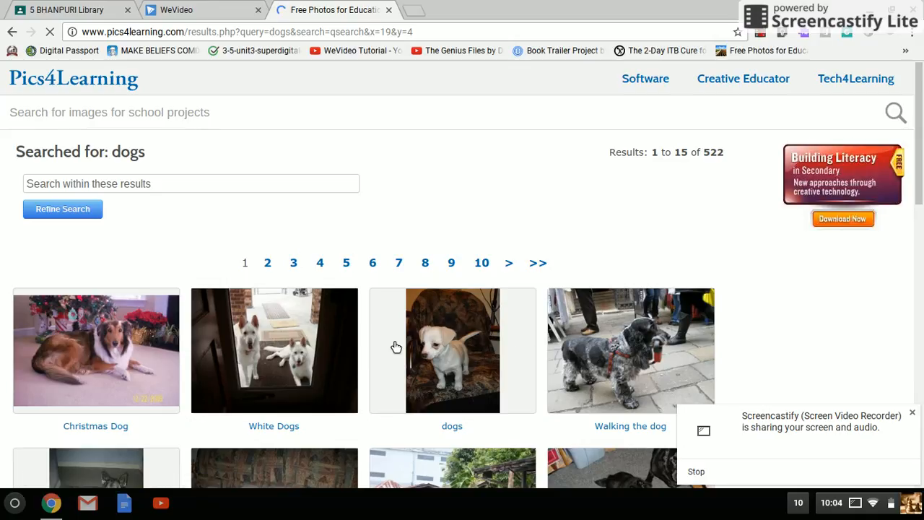
{"action": "left_click", "coordinate": [87, 429]}
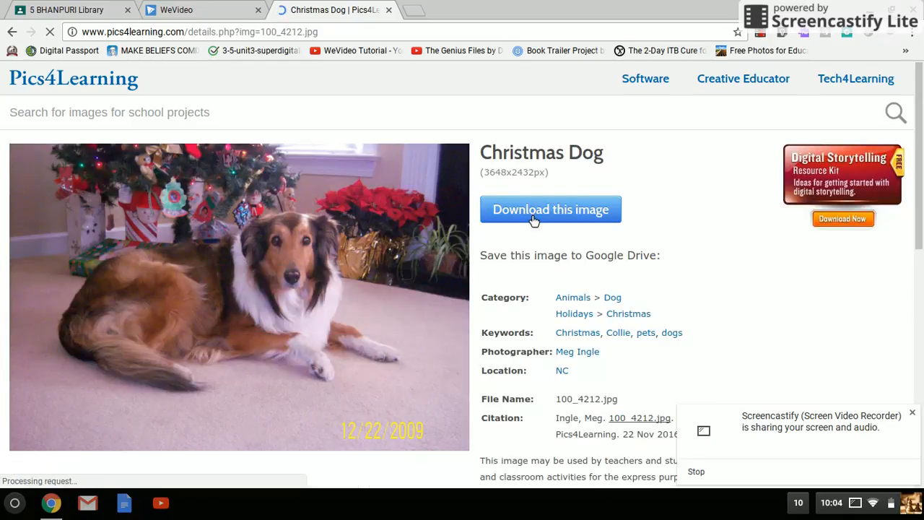
{"action": "left_click", "coordinate": [532, 218]}
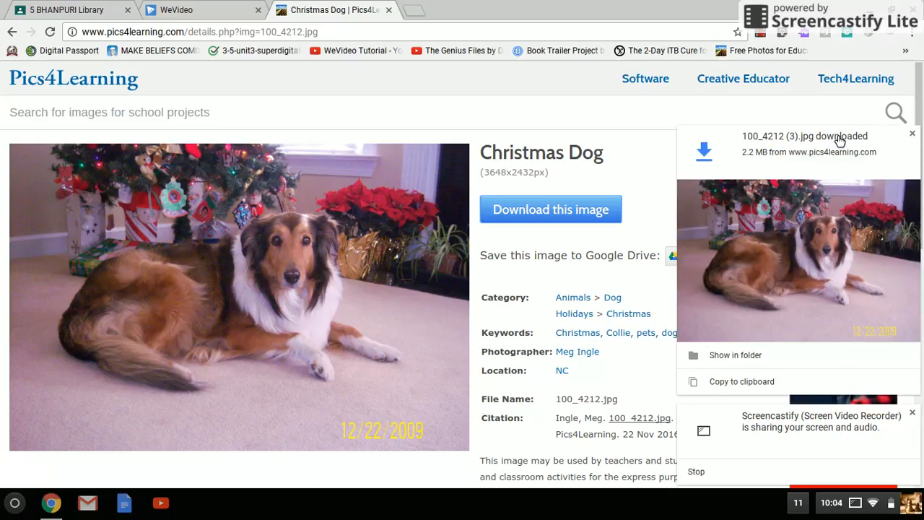
Back in WeVideo, upload 100_4212 (3).jpg from Downloads to My Media and close the upload dialog
{"action": "left_click", "coordinate": [184, 12]}
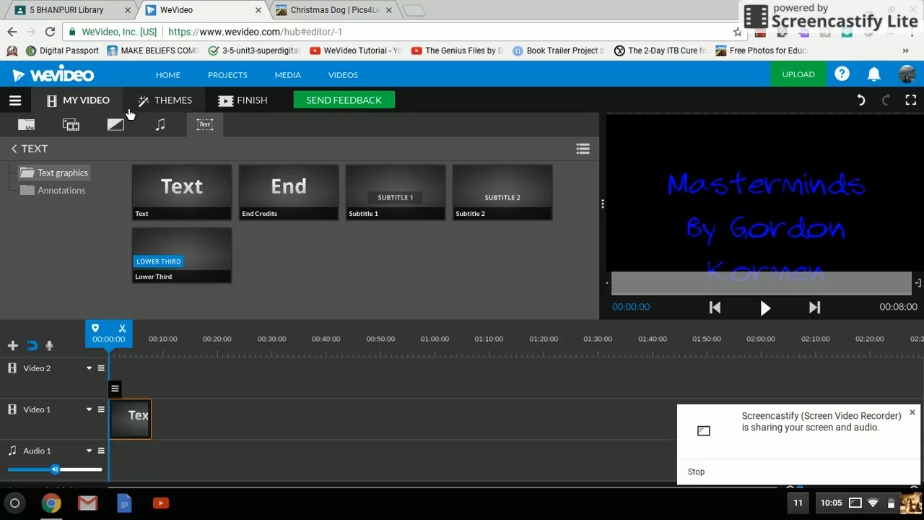
{"action": "left_click", "coordinate": [27, 127]}
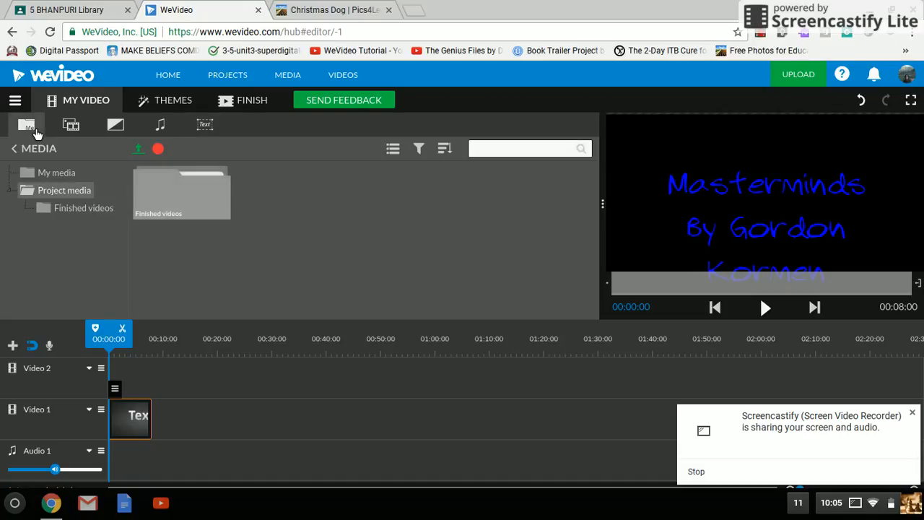
{"action": "left_click", "coordinate": [141, 152]}
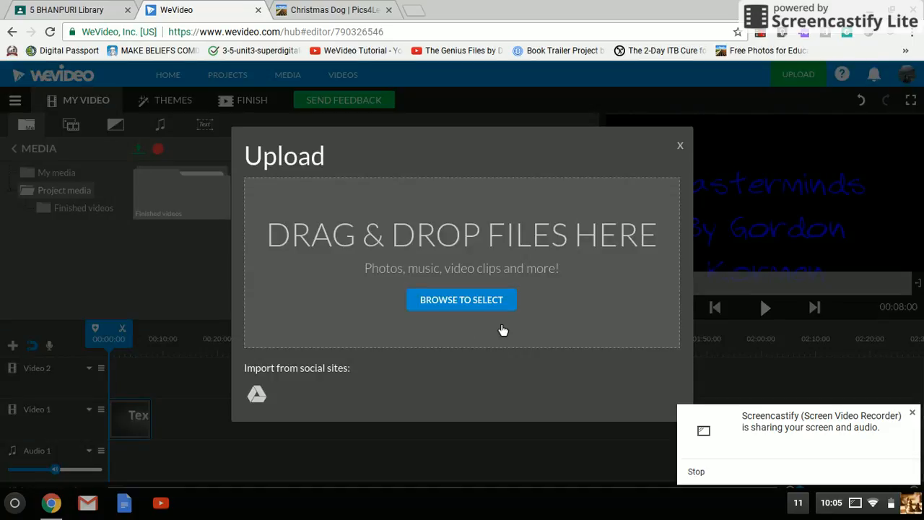
{"action": "left_click", "coordinate": [490, 302]}
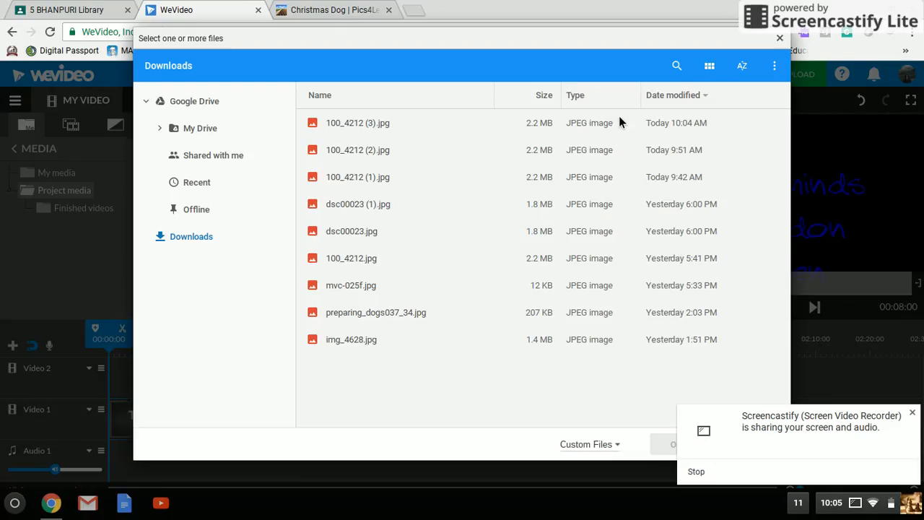
{"action": "left_click", "coordinate": [351, 126]}
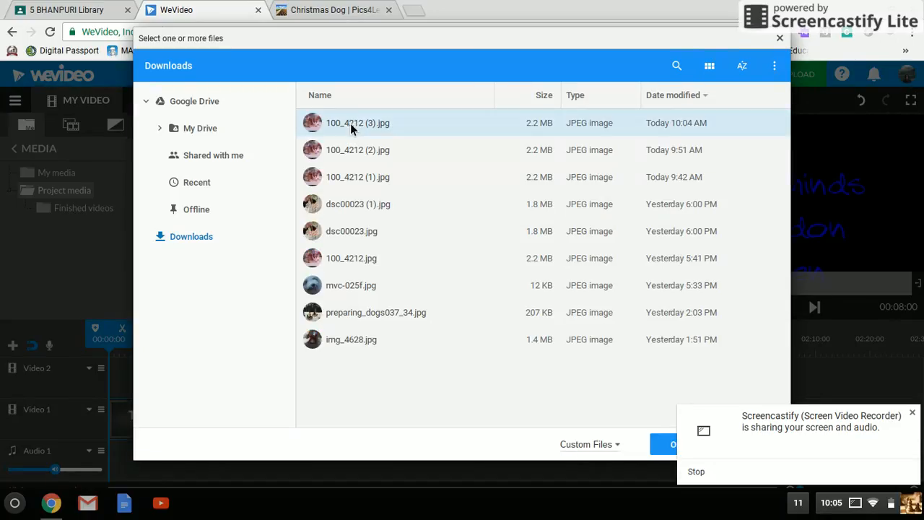
{"action": "left_click", "coordinate": [672, 446]}
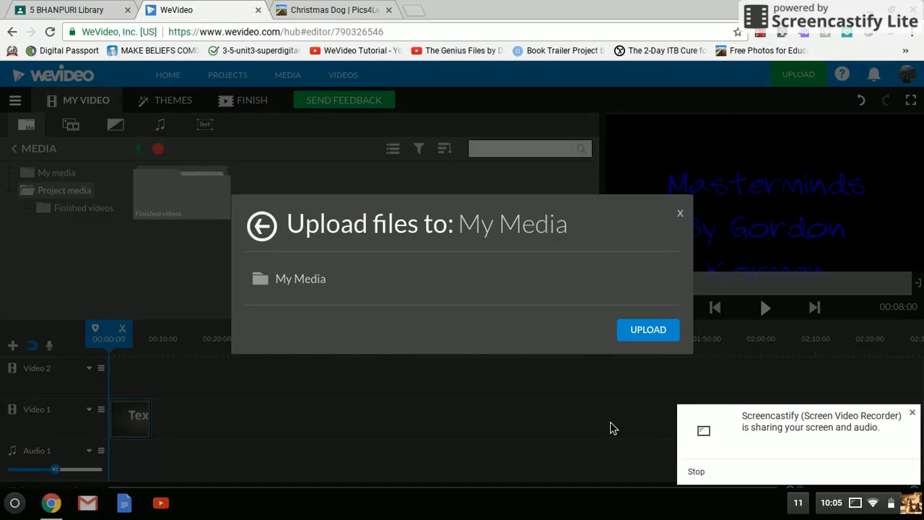
{"action": "left_click", "coordinate": [661, 336]}
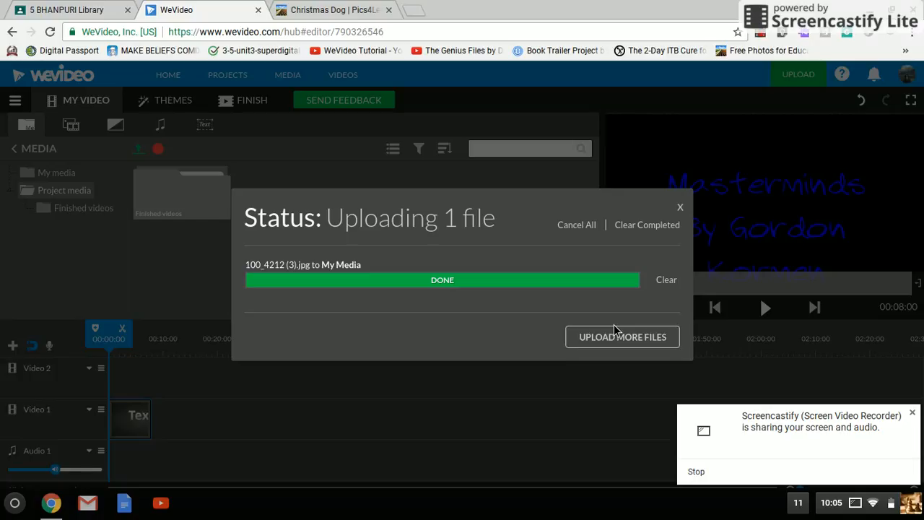
{"action": "left_click", "coordinate": [582, 344]}
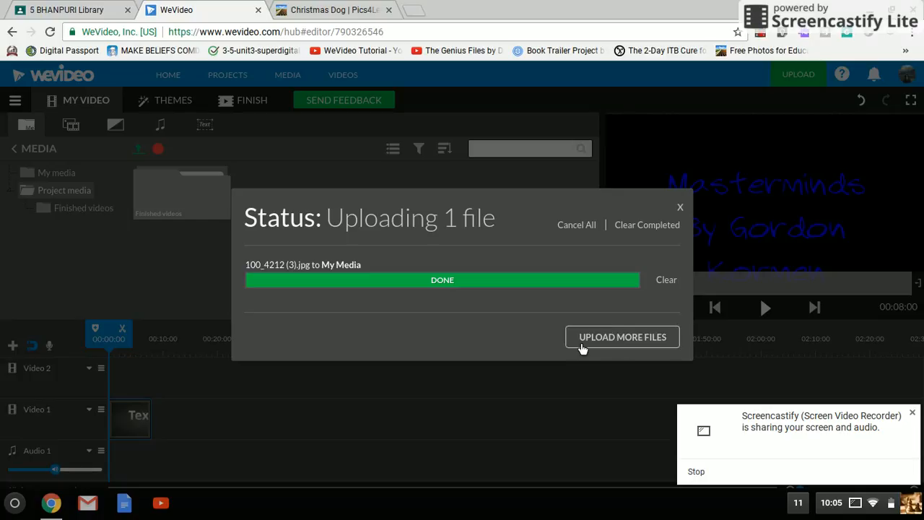
{"action": "right_click", "coordinate": [679, 208]}
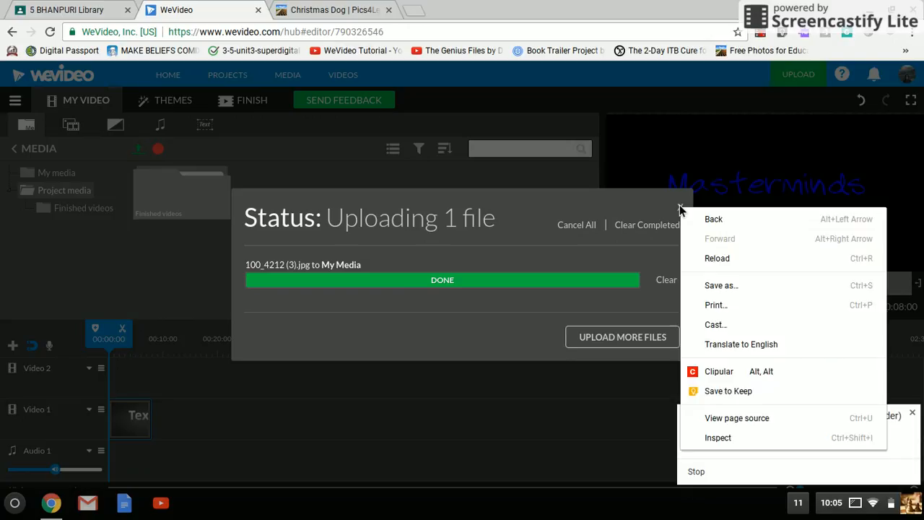
{"action": "left_click", "coordinate": [679, 207]}
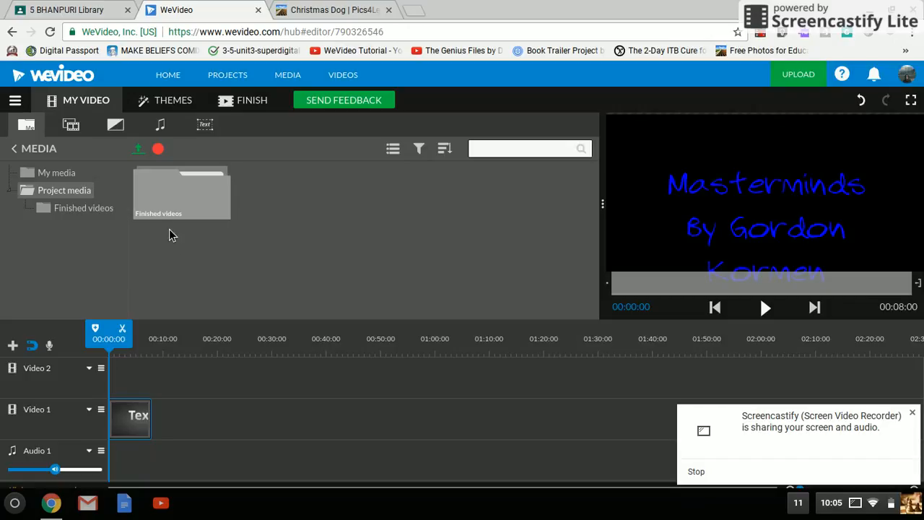
Place the 100_4212 (3) photo directly after the title clip on Video 1 and extend it to end at 00:15:23
{"action": "left_click", "coordinate": [62, 177]}
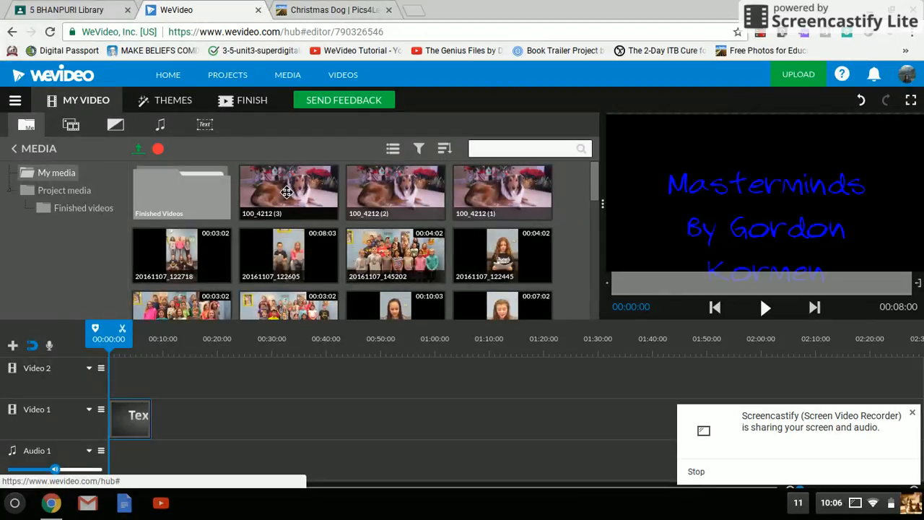
{"action": "left_click_drag", "start_coordinate": [286, 192], "coordinate": [174, 417]}
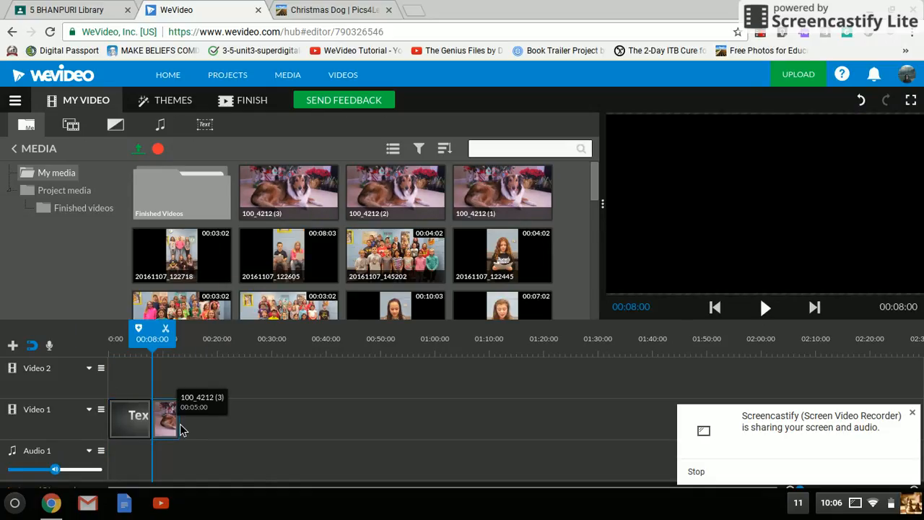
{"action": "left_click_drag", "start_coordinate": [182, 432], "coordinate": [203, 430]}
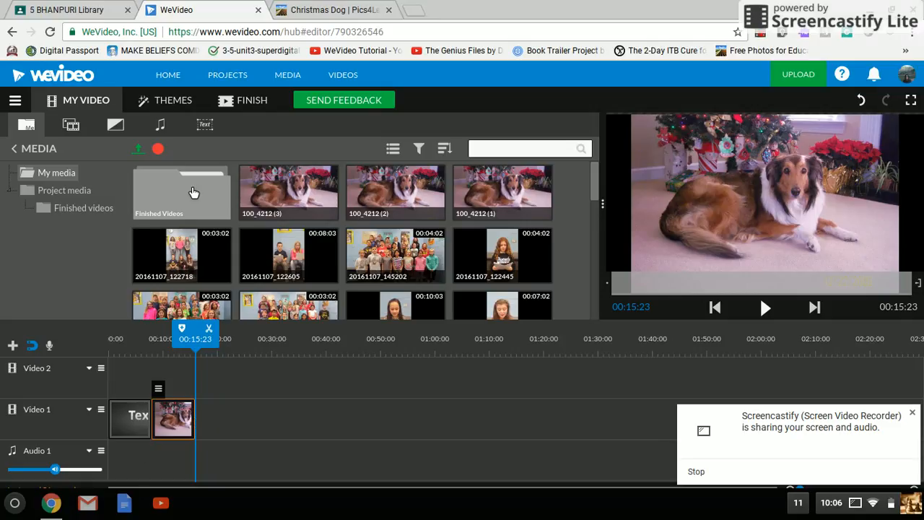
Add a Cross fade transition between the title clip and the dog photo on Video 1
{"action": "left_click", "coordinate": [123, 134]}
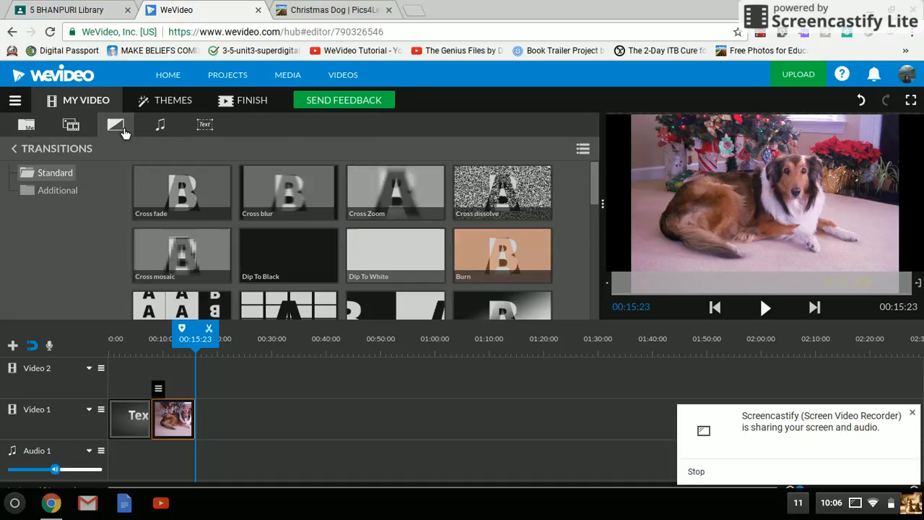
{"action": "left_click", "coordinate": [185, 188]}
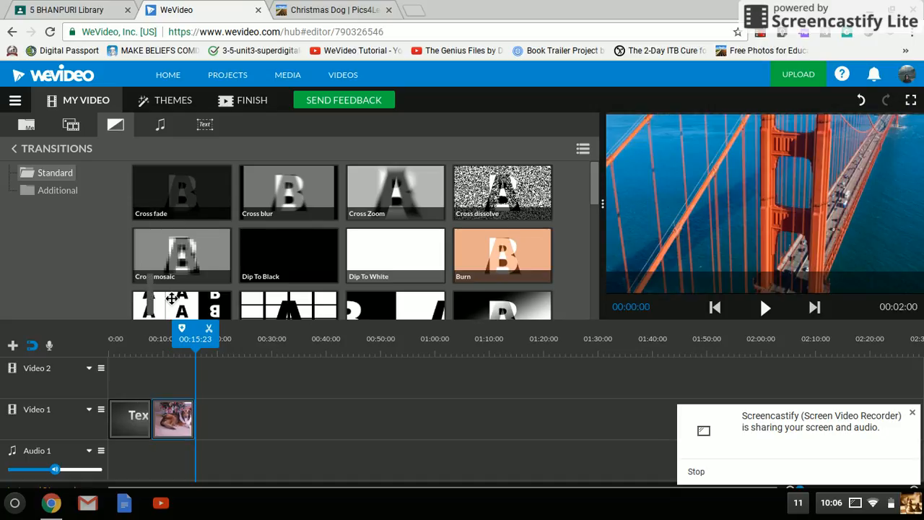
{"action": "left_click_drag", "start_coordinate": [171, 298], "coordinate": [175, 408]}
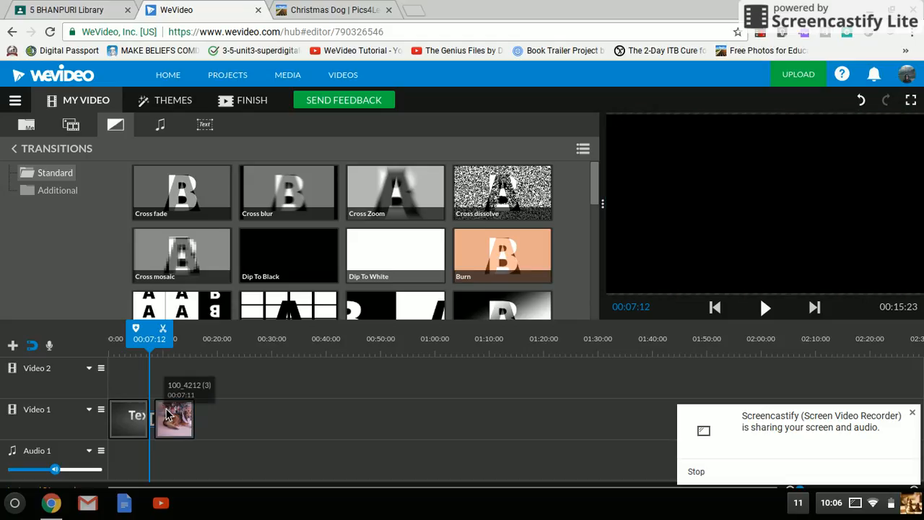
Play the video from the beginning to check the transition into the dog photo, and pause it during the photo
{"action": "left_click_drag", "start_coordinate": [142, 356], "coordinate": [100, 356]}
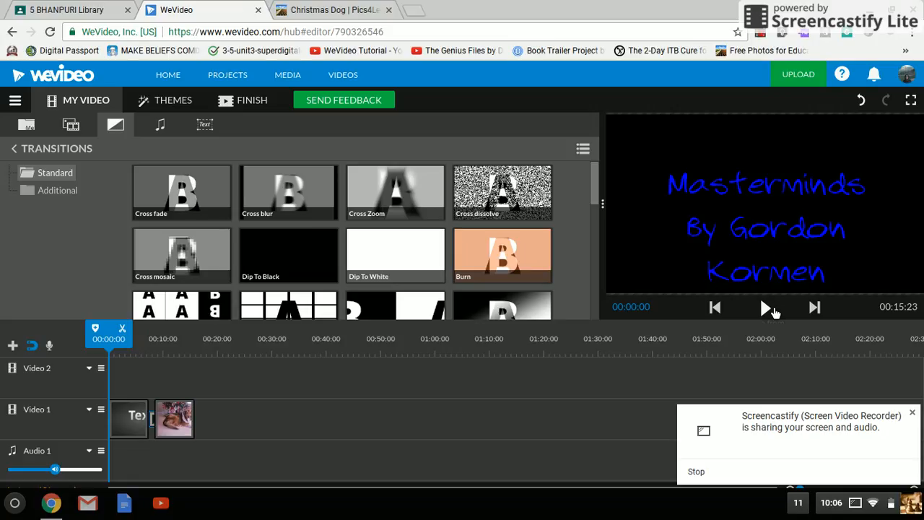
{"action": "left_click", "coordinate": [772, 307]}
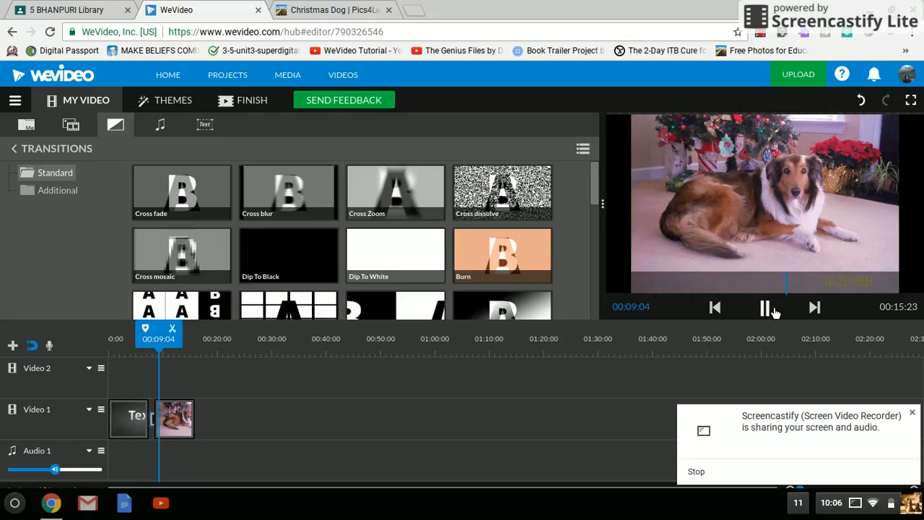
{"action": "right_click", "coordinate": [769, 308]}
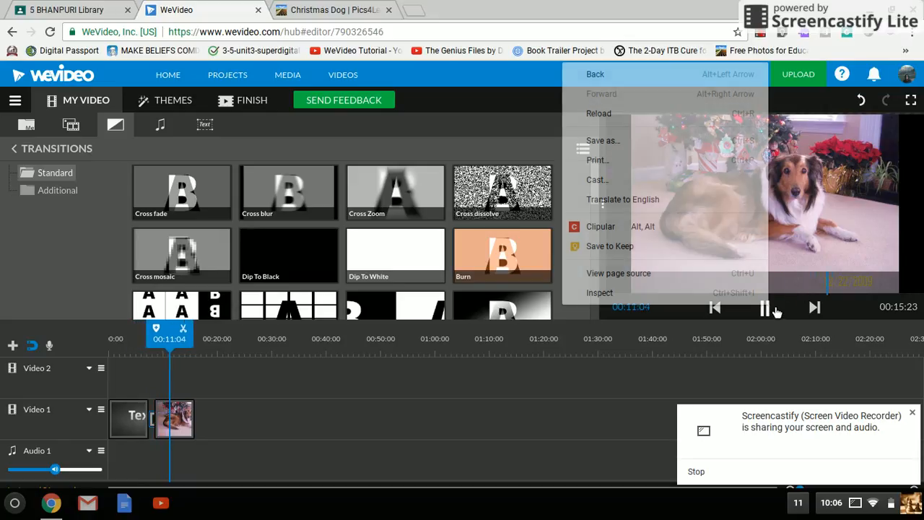
{"action": "left_click", "coordinate": [769, 318]}
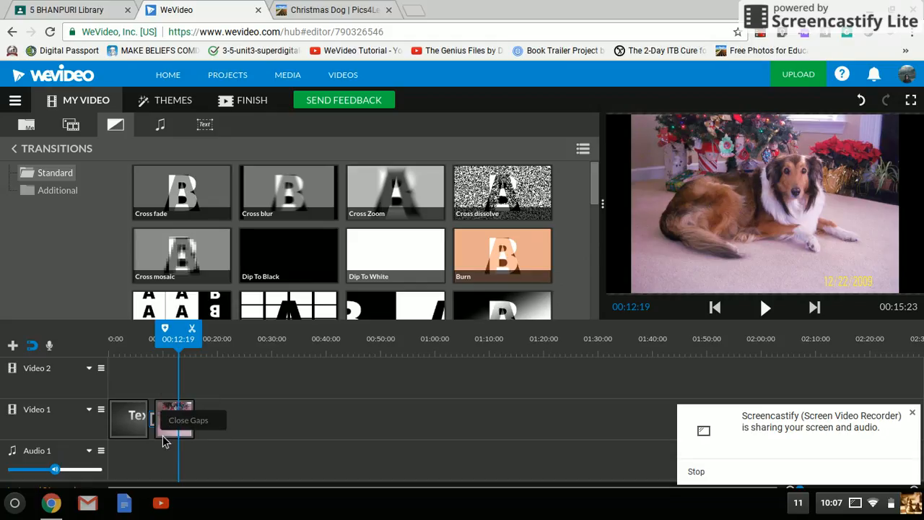
Animate the dog photo to zoom out from a start scale of 3 at position -792, -311 to an end scale of 1, and save
{"action": "left_click", "coordinate": [170, 420]}
{"action": "double_click", "coordinate": [169, 422]}
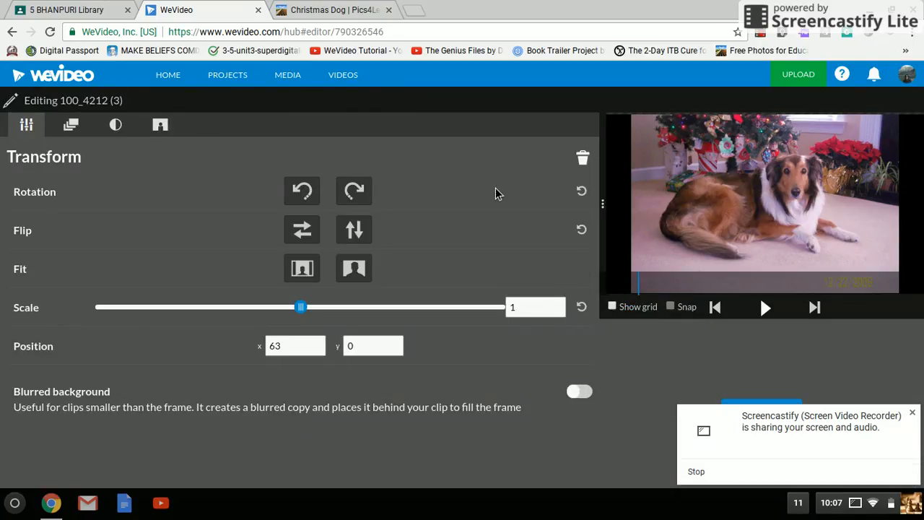
{"action": "left_click", "coordinate": [73, 125]}
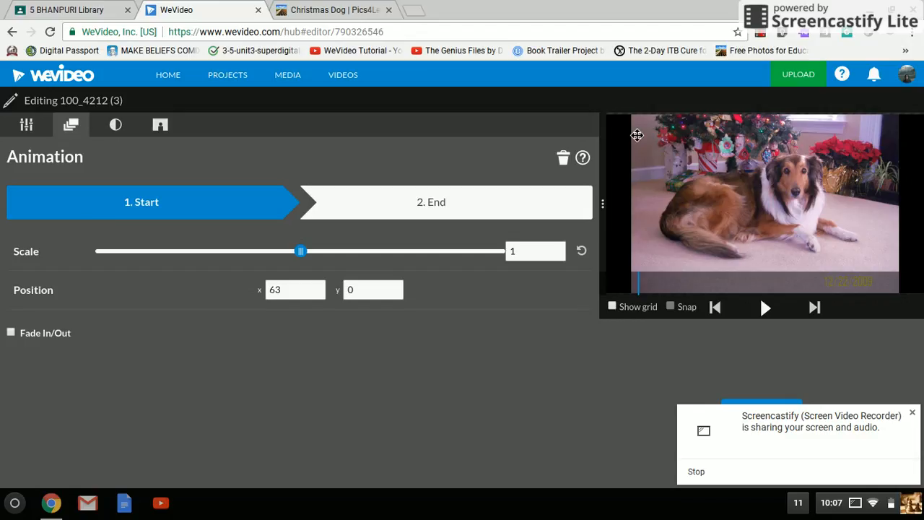
{"action": "left_click_drag", "start_coordinate": [302, 251], "coordinate": [384, 255]}
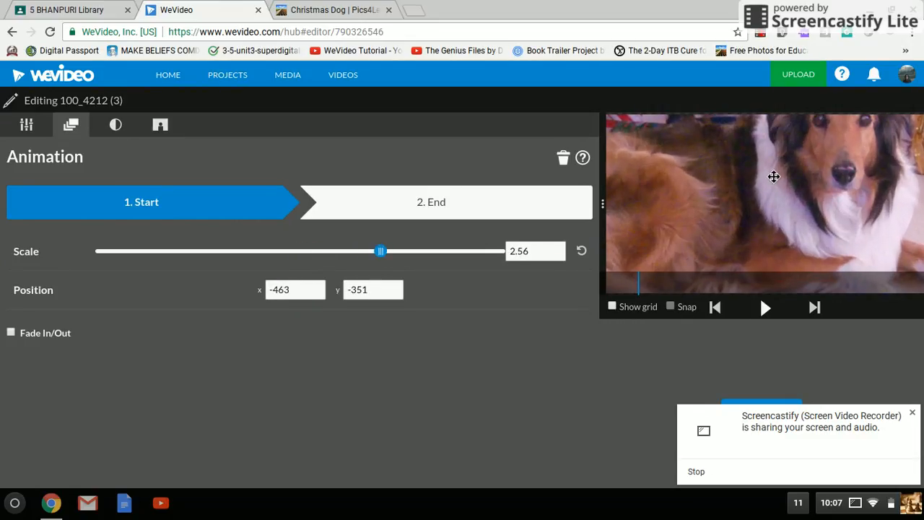
{"action": "left_click_drag", "start_coordinate": [747, 191], "coordinate": [668, 243]}
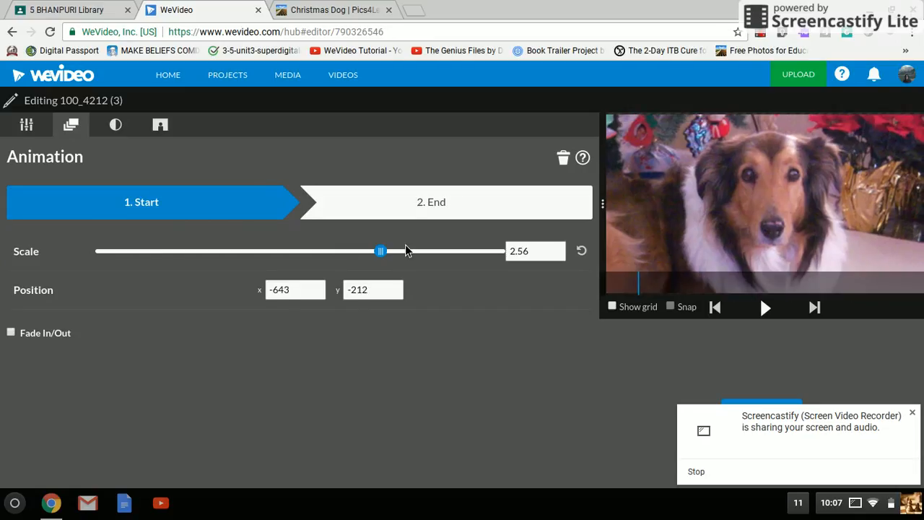
{"action": "left_click_drag", "start_coordinate": [376, 262], "coordinate": [408, 256]}
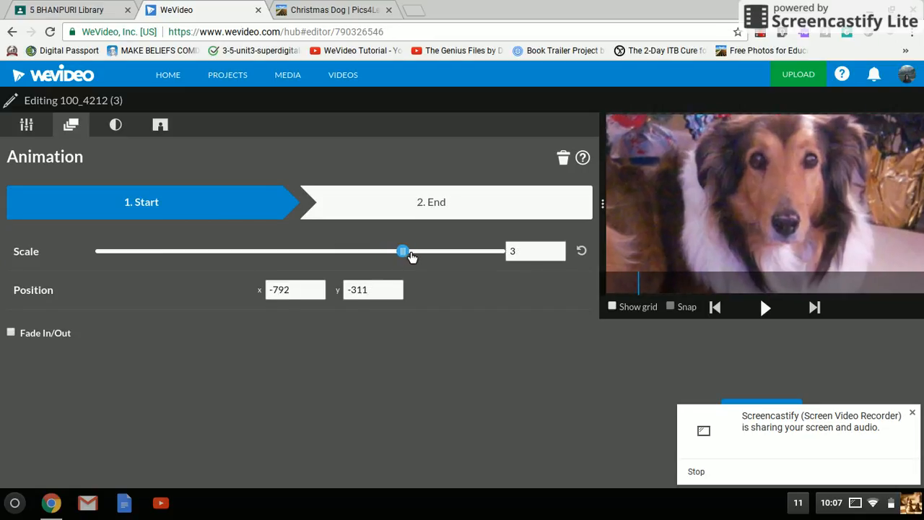
{"action": "left_click", "coordinate": [408, 203]}
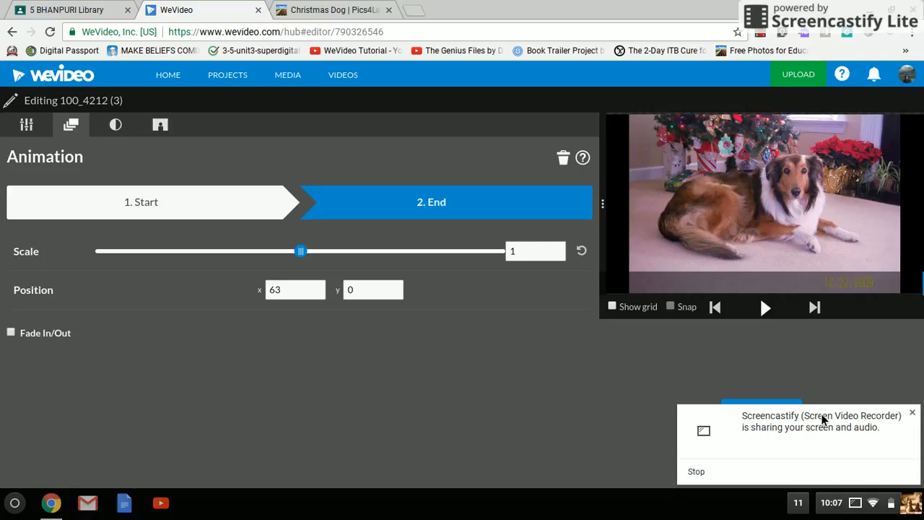
{"action": "left_click", "coordinate": [771, 403]}
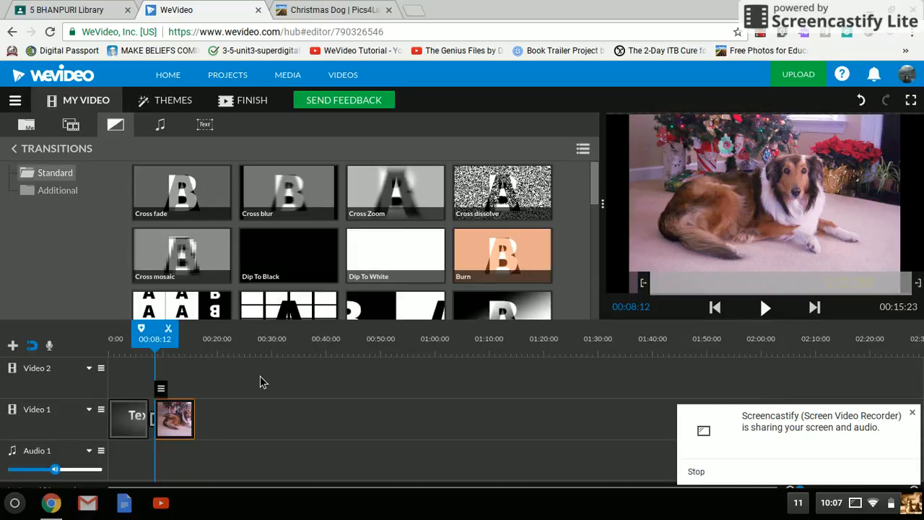
Play the video from the beginning to check the dog photo's zoom-out animation, and pause it during the photo
{"action": "left_click", "coordinate": [127, 353]}
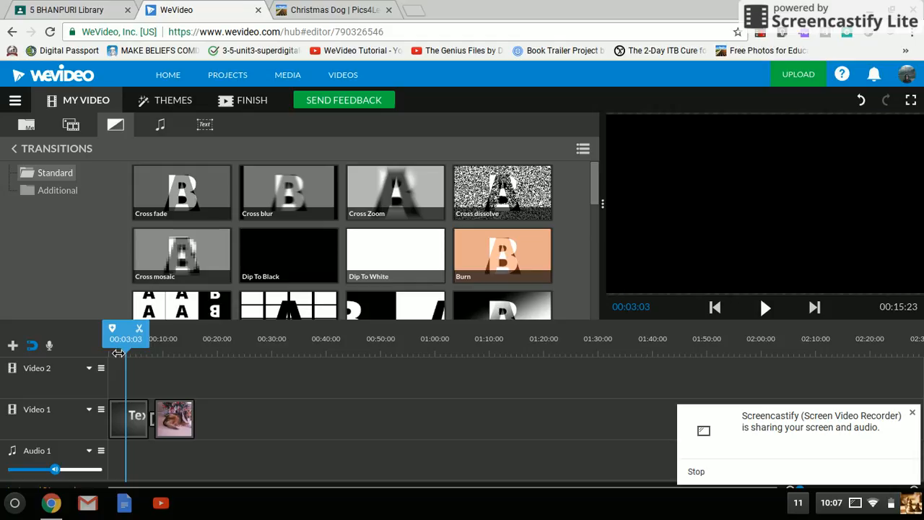
{"action": "left_click_drag", "start_coordinate": [118, 353], "coordinate": [101, 354]}
{"action": "left_click", "coordinate": [764, 311]}
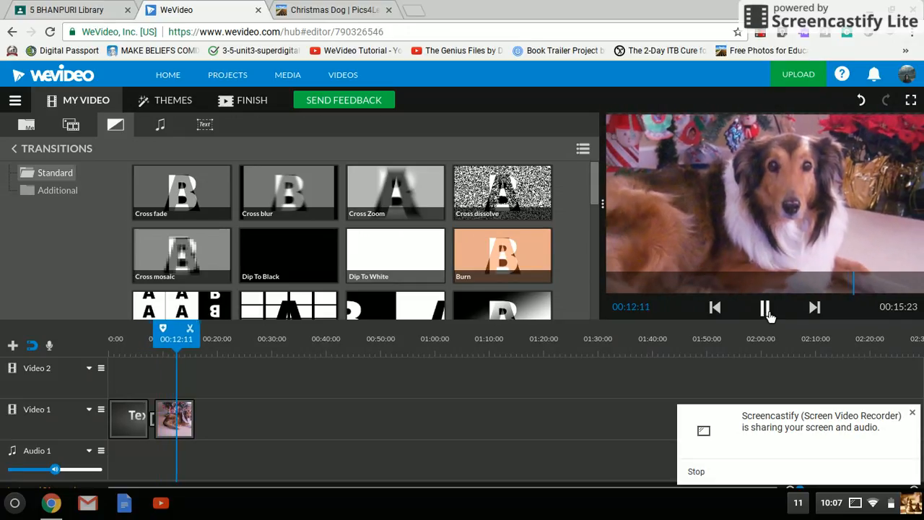
{"action": "left_click", "coordinate": [766, 310]}
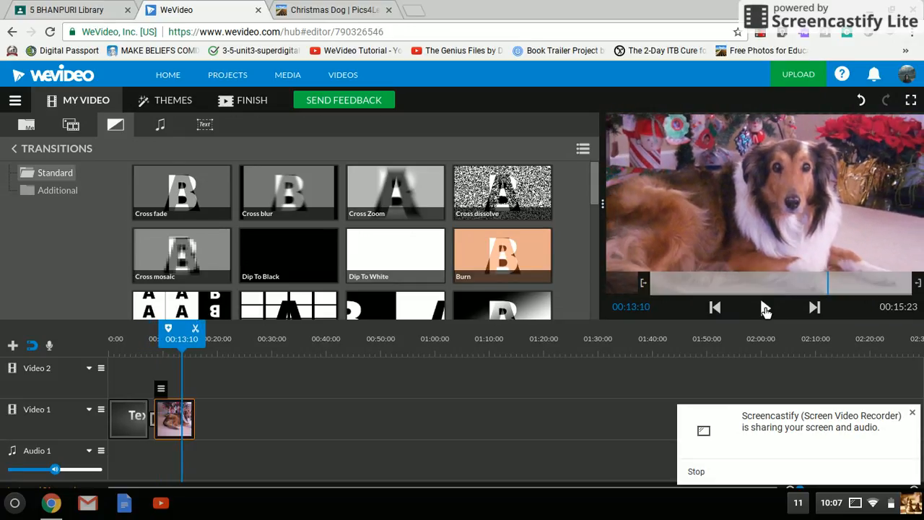
Add the free music track Inspiration - Mega Music at the start of Audio 1 and briefly play the video with it
{"action": "left_click", "coordinate": [164, 133]}
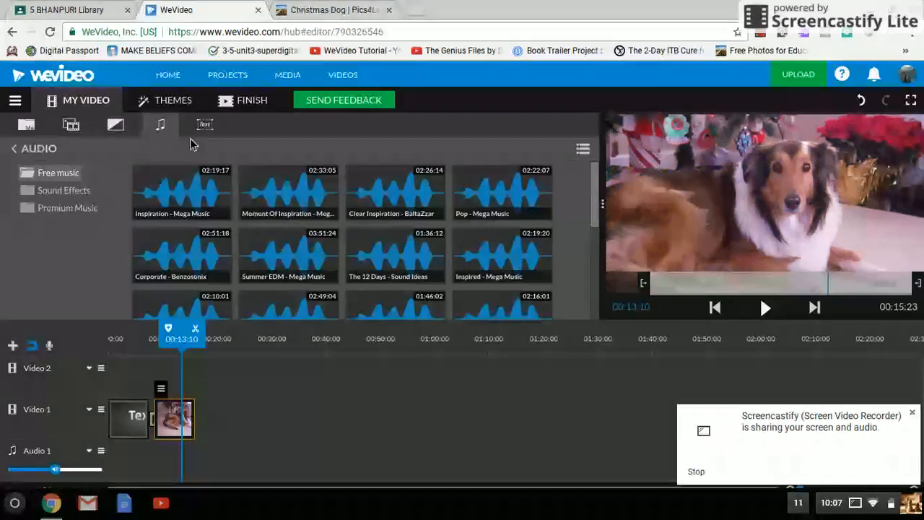
{"action": "left_click", "coordinate": [183, 195]}
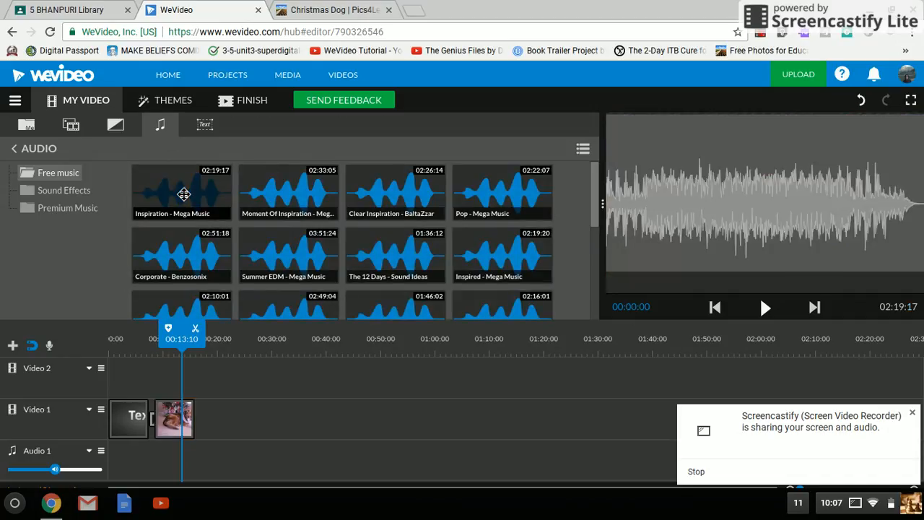
{"action": "left_click_drag", "start_coordinate": [183, 195], "coordinate": [129, 473]}
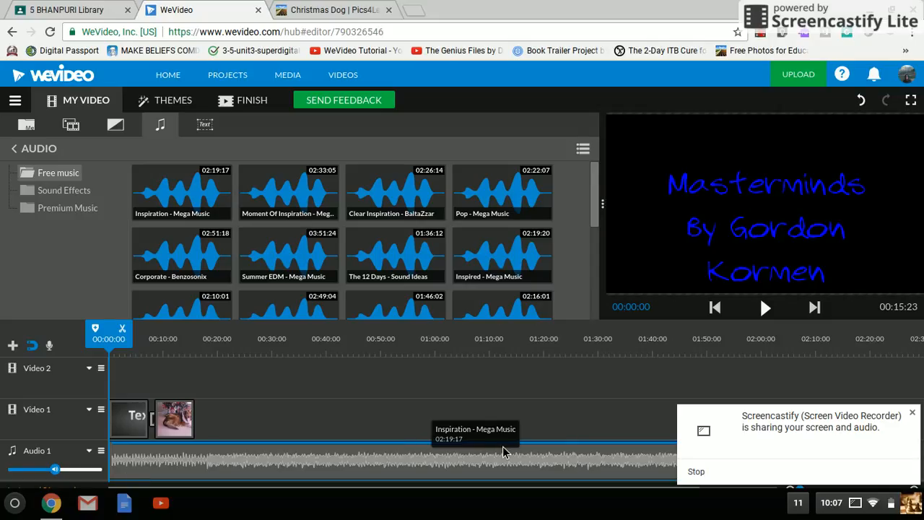
{"action": "left_click", "coordinate": [764, 309]}
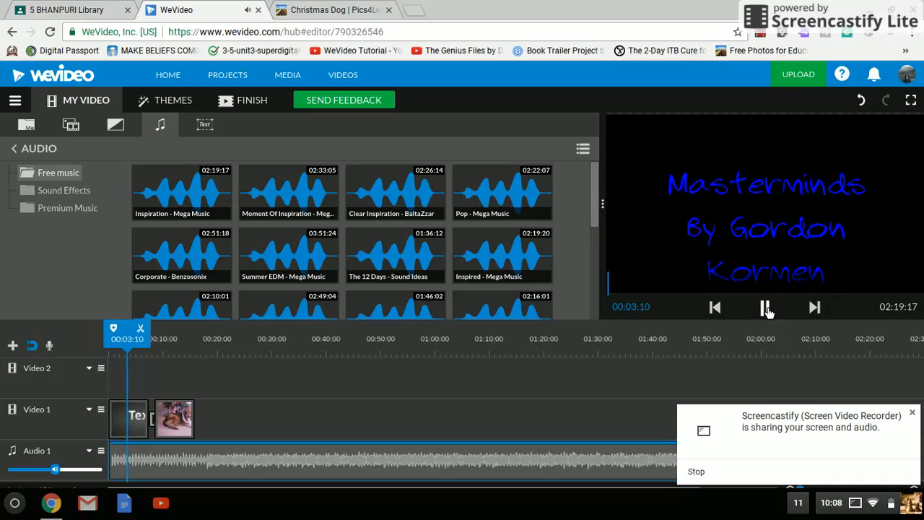
{"action": "left_click", "coordinate": [766, 308]}
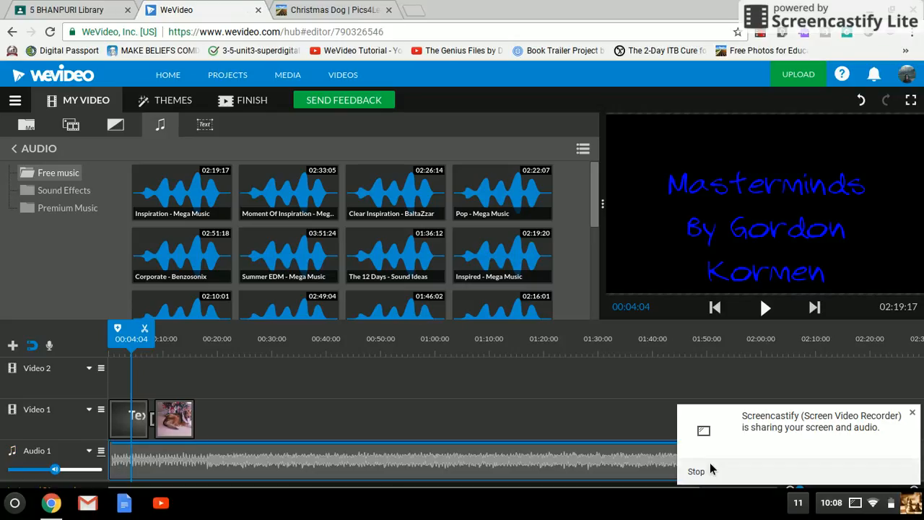
Extend the dog photo on Video 1 to end at 00:17:01 and show the My media files
{"action": "left_click", "coordinate": [170, 418]}
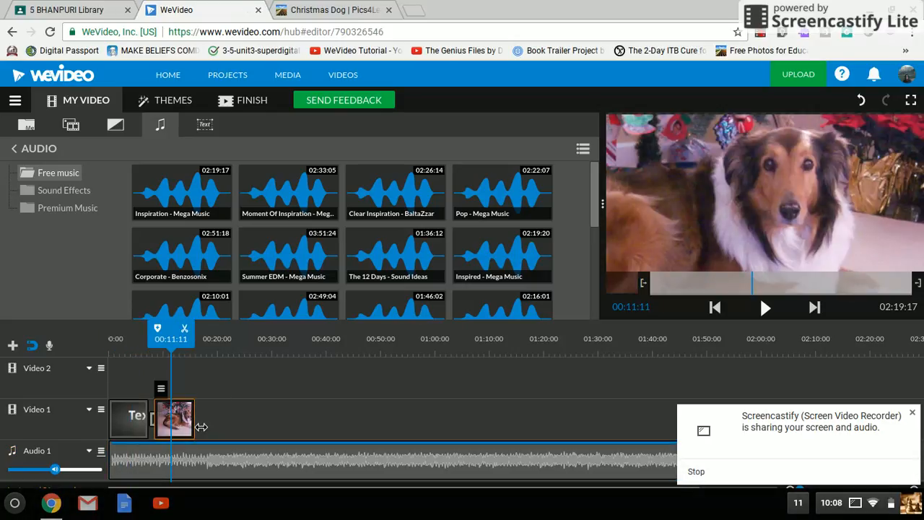
{"action": "mouse_move", "coordinate": [201, 427]}
{"action": "left_mouse_down"}
{"action": "mouse_move", "coordinate": [187, 427]}
{"action": "mouse_move", "coordinate": [209, 426]}
{"action": "left_mouse_up"}
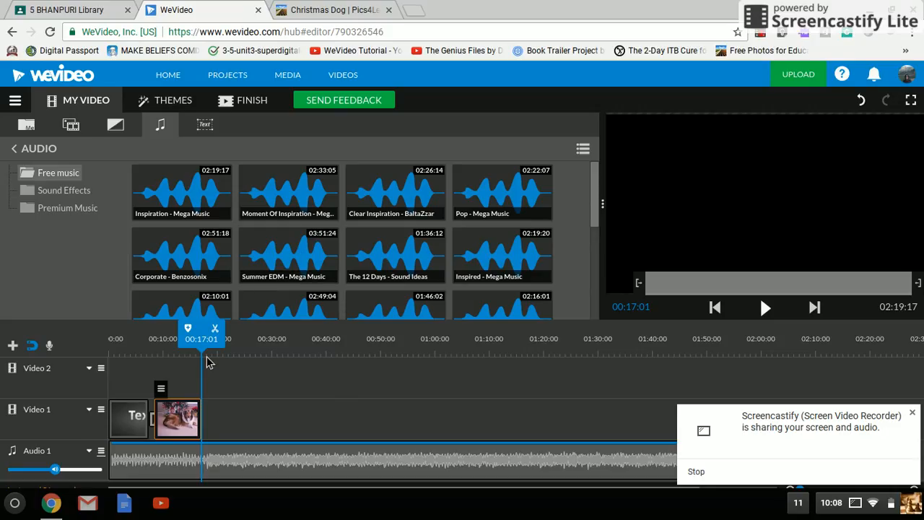
{"action": "left_click", "coordinate": [26, 125]}
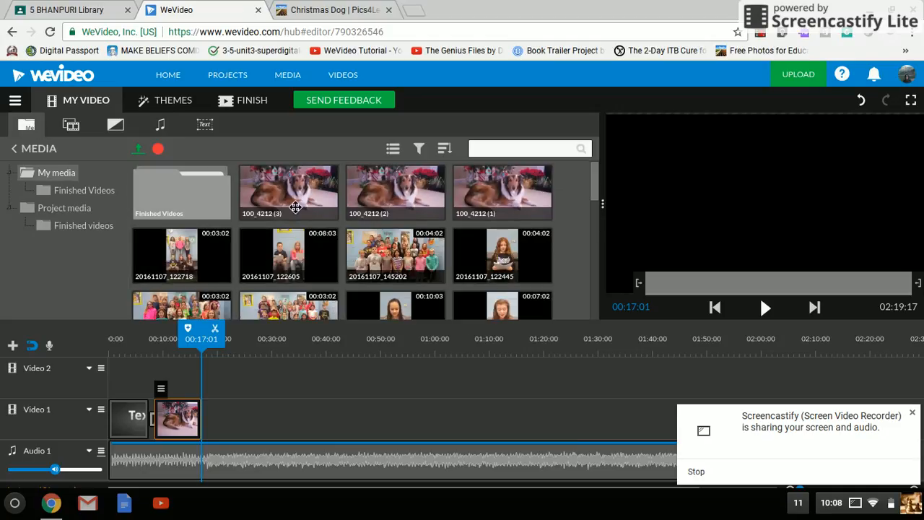